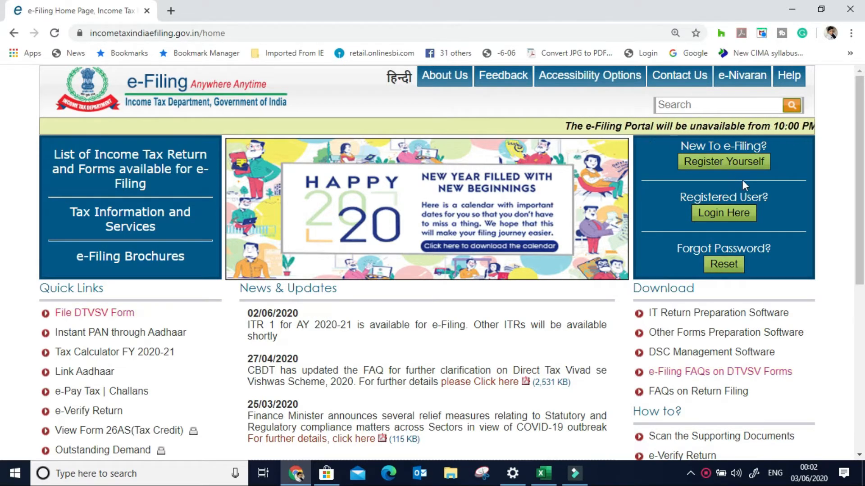
# Open the e-Filing portal's login page for registered users.
pyautogui.click(720, 216)
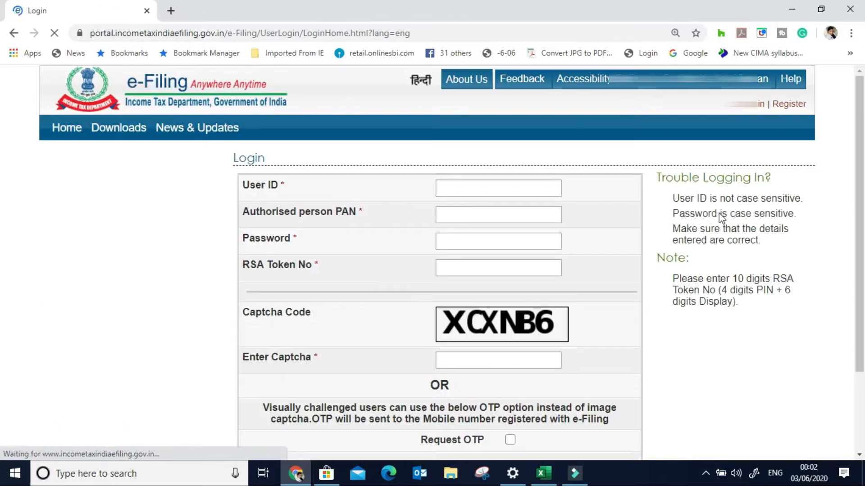
pyautogui.click(358, 188)
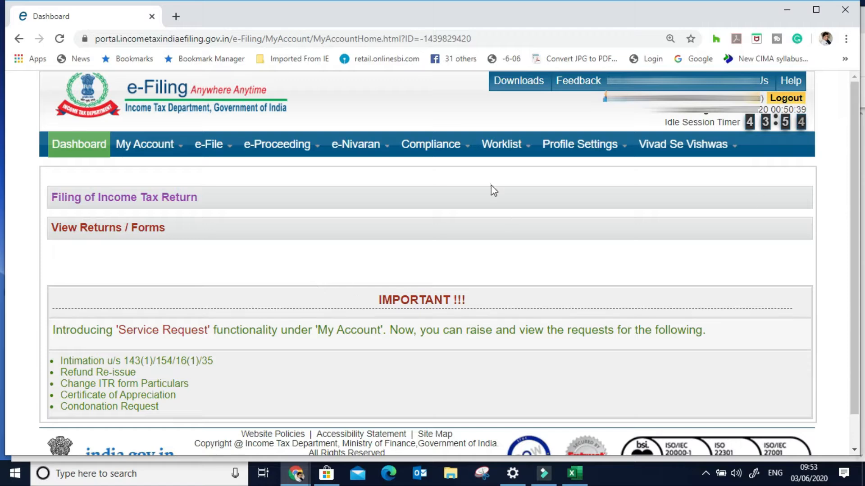
# Start a fresh income tax return for assessment year 2020-21 using form ITR-1.
pyautogui.click(130, 203)
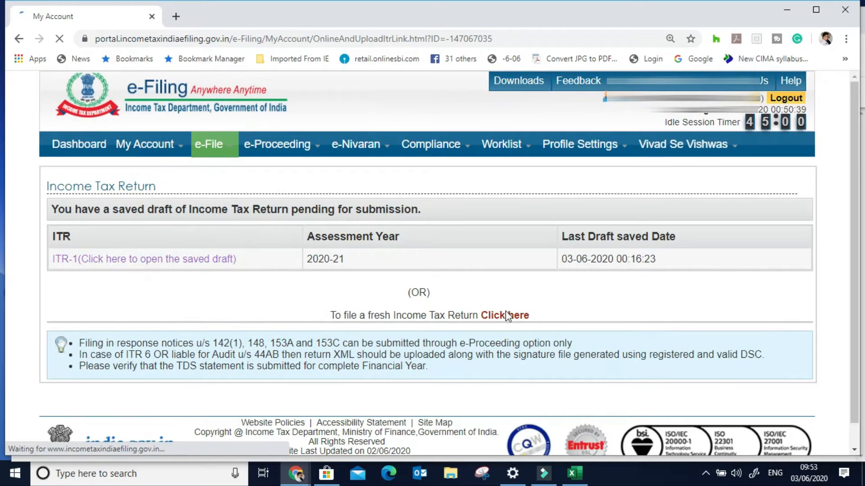
pyautogui.click(506, 316)
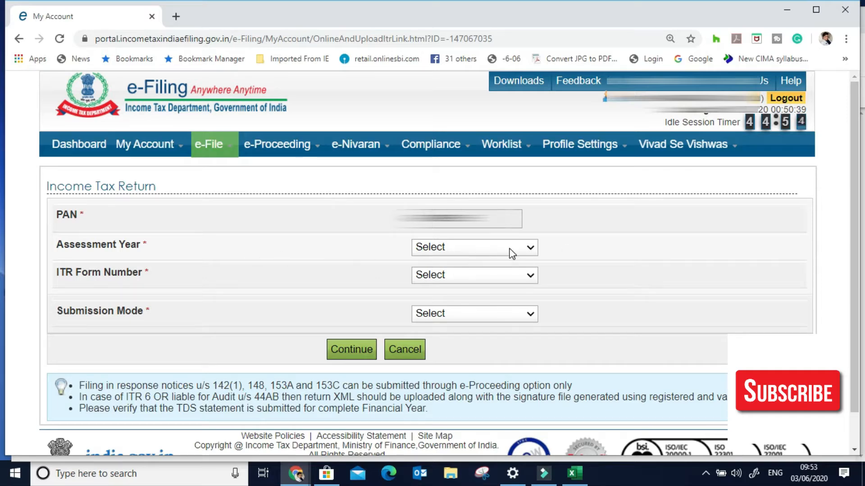
pyautogui.click(528, 250)
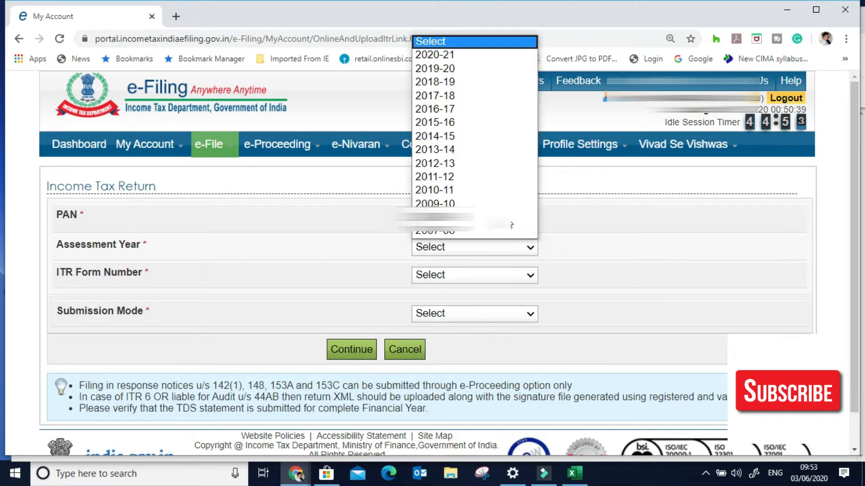
pyautogui.click(469, 57)
pyautogui.click(522, 275)
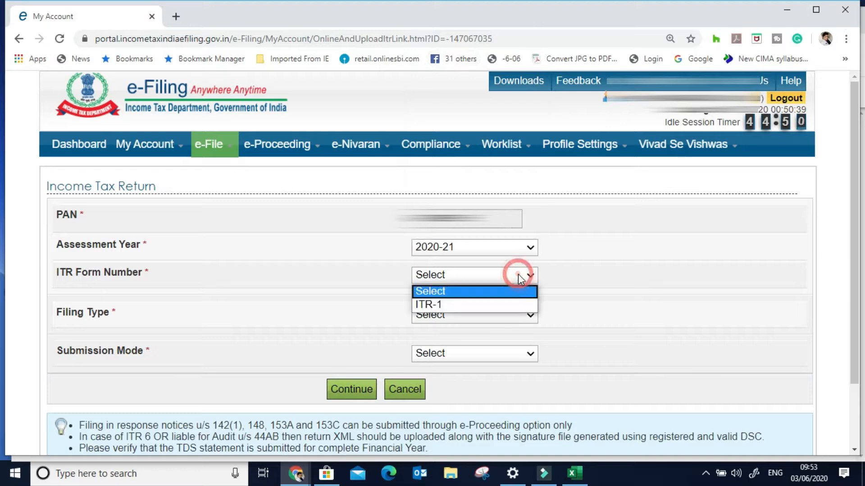
pyautogui.click(474, 305)
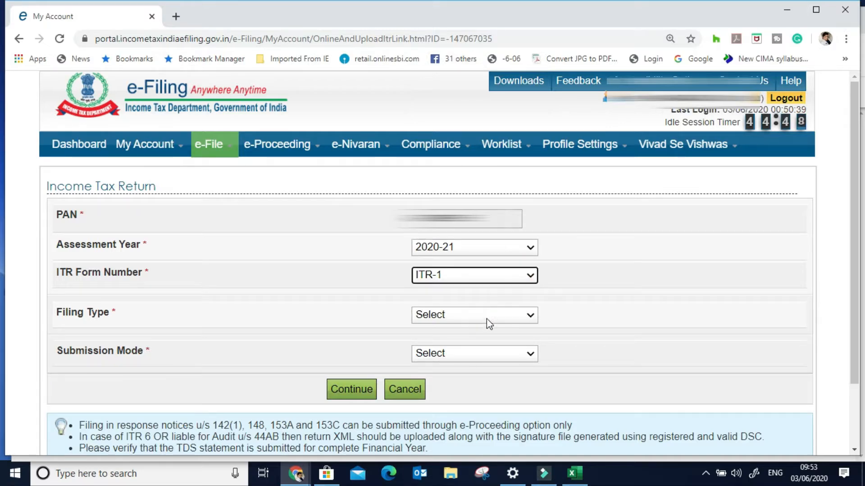
# Set the filing type to Original/Revised Return and the submission mode to Prepare and Submit Online.
pyautogui.click(488, 320)
pyautogui.click(483, 345)
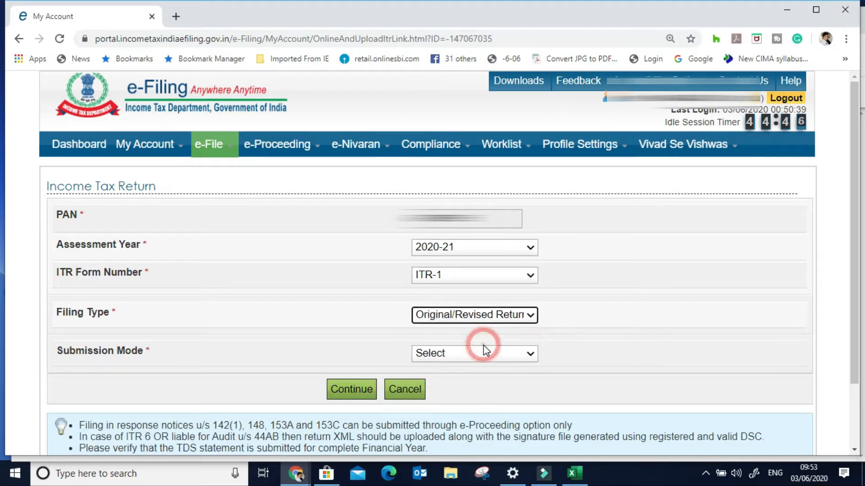
pyautogui.click(490, 351)
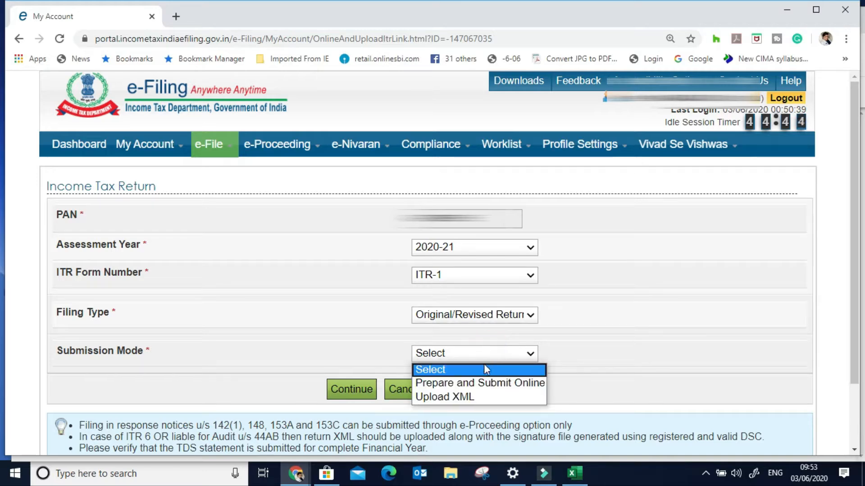
pyautogui.click(477, 383)
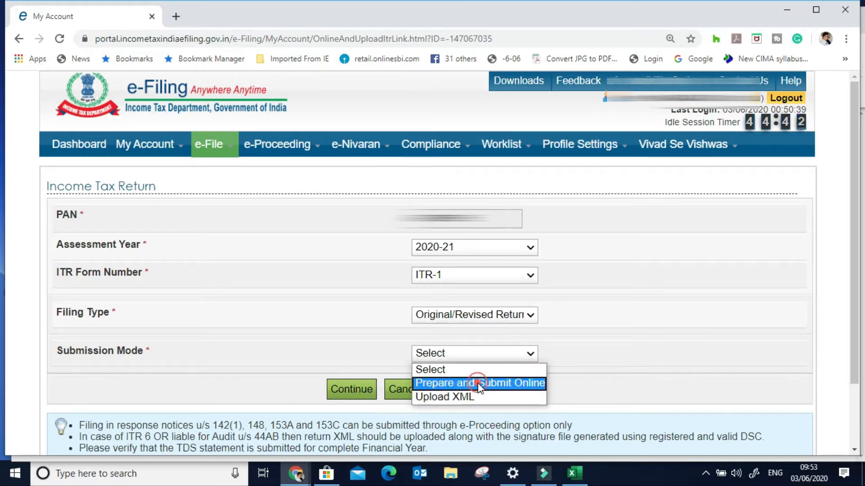
# Switch the submission mode to Upload XML and back to Prepare and Submit Online.
pyautogui.click(525, 354)
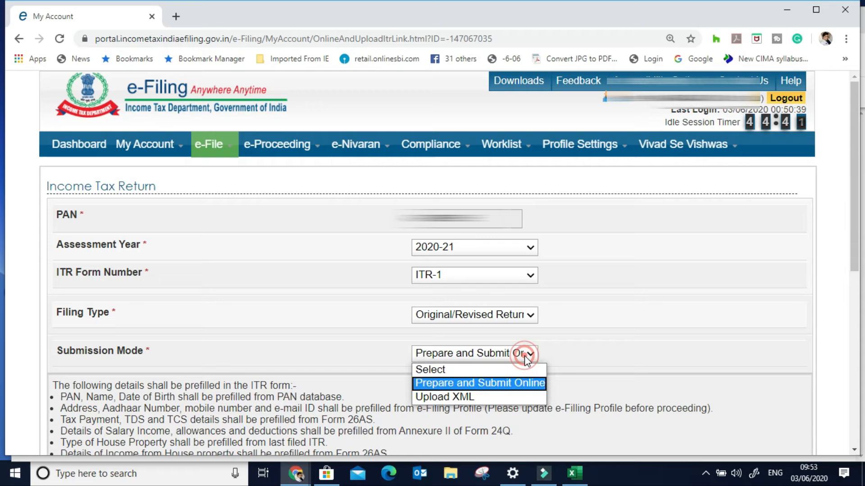
pyautogui.click(471, 395)
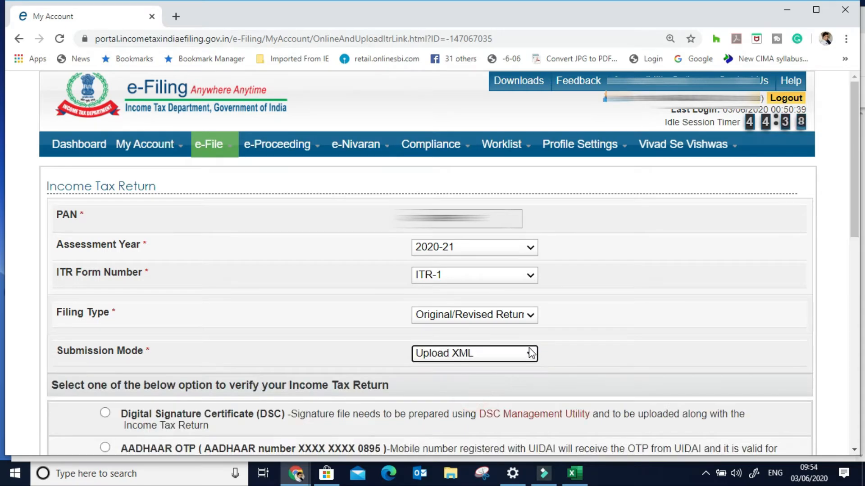
pyautogui.click(531, 354)
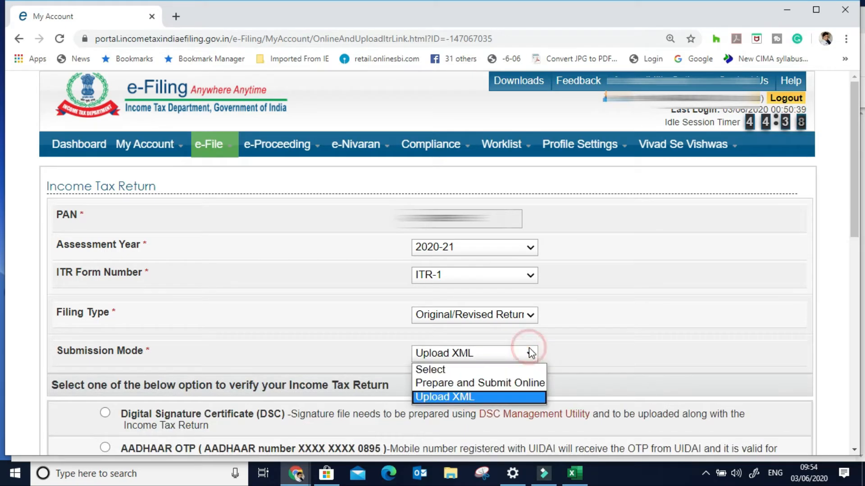
pyautogui.click(516, 384)
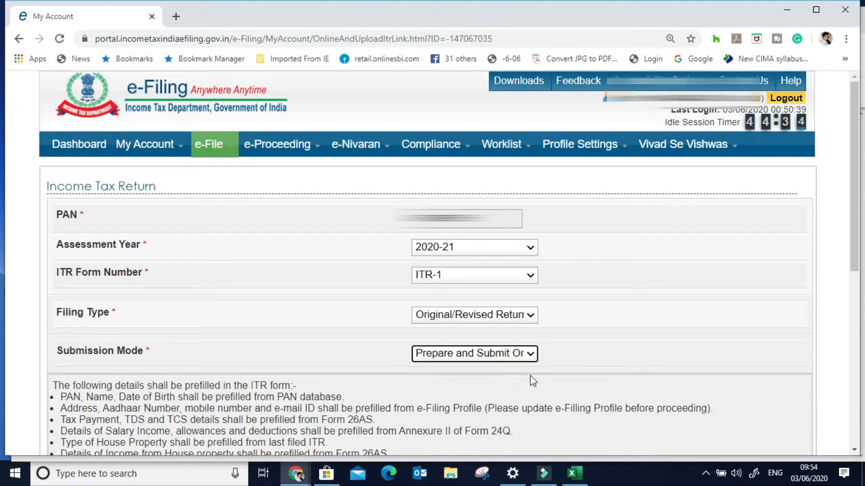
# Select the prevalidated State Bank of India account for refund credit and continue to the ITR-1 form, agreeing to the prefill consent.
pyautogui.moveTo(853, 101); pyautogui.dragTo(854, 232)
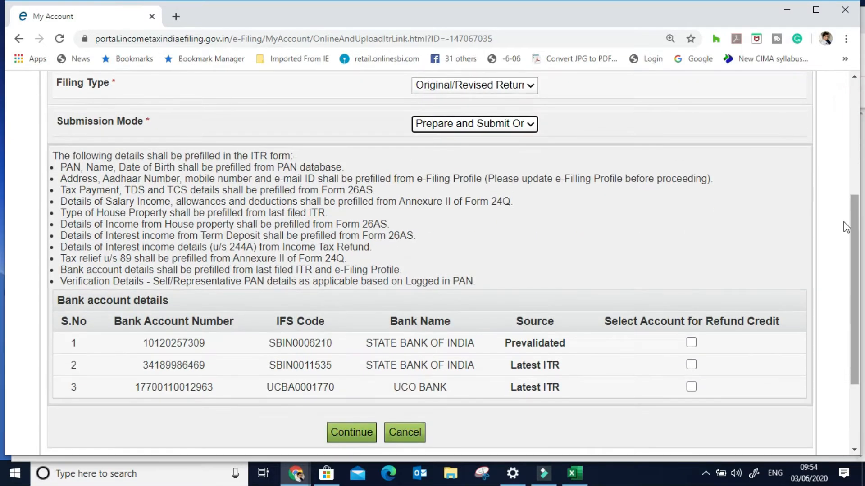
pyautogui.click(692, 344)
pyautogui.click(355, 433)
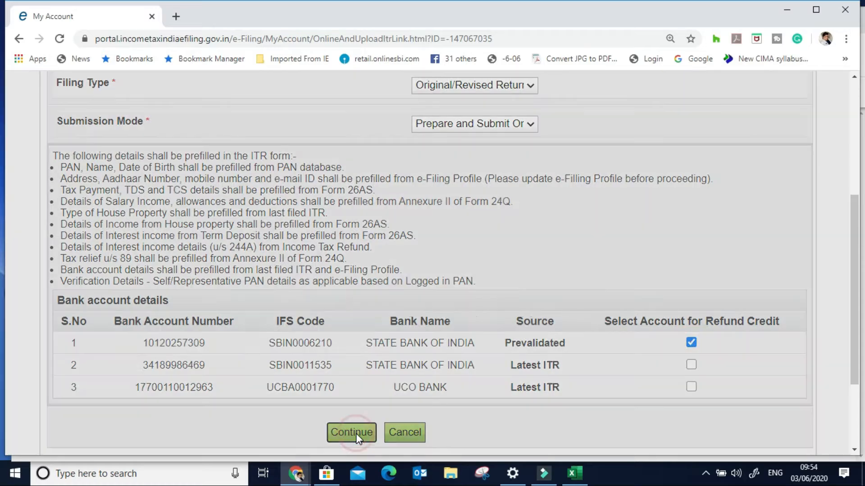
pyautogui.click(126, 300)
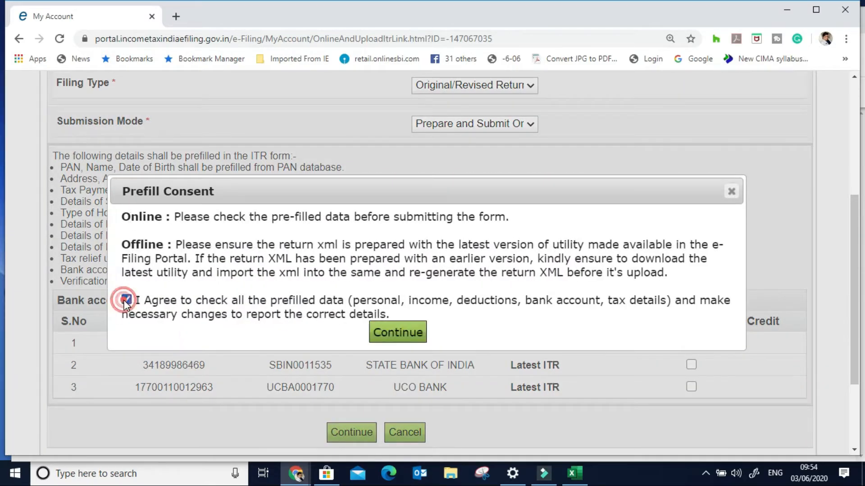
pyautogui.click(396, 335)
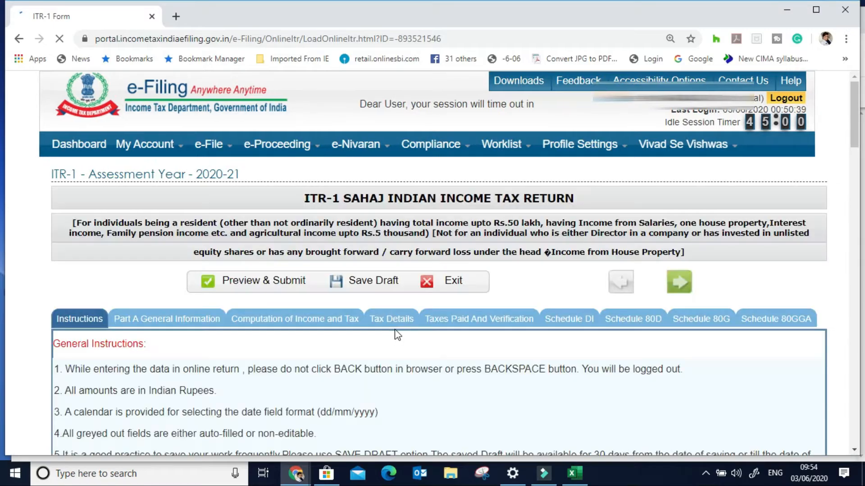
# Look through the general instructions and review the prefilled personal and address details in Part A General Information.
pyautogui.scroll(-3, 625, 338)
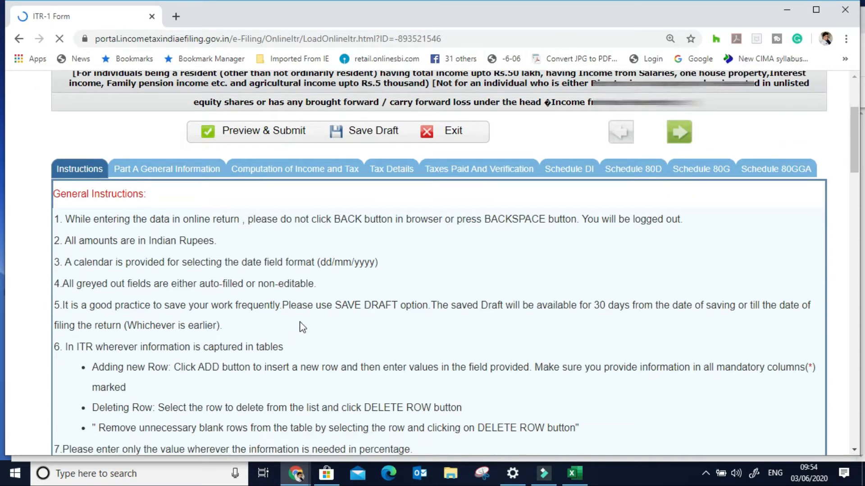
pyautogui.scroll(-3, 301, 324)
pyautogui.scroll(3, 307, 298)
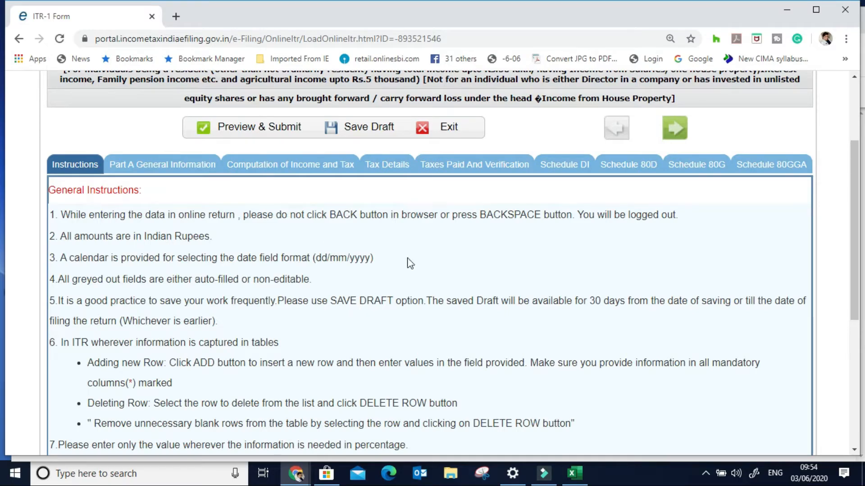
pyautogui.click(161, 168)
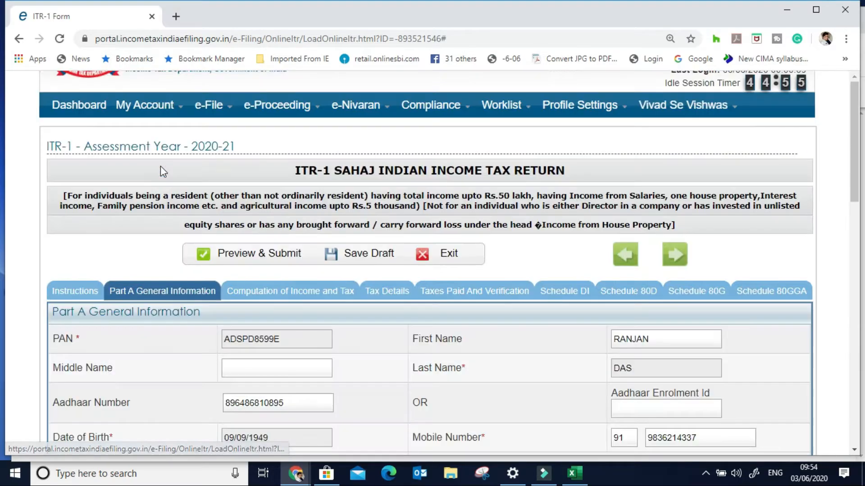
pyautogui.scroll(-4, 363, 396)
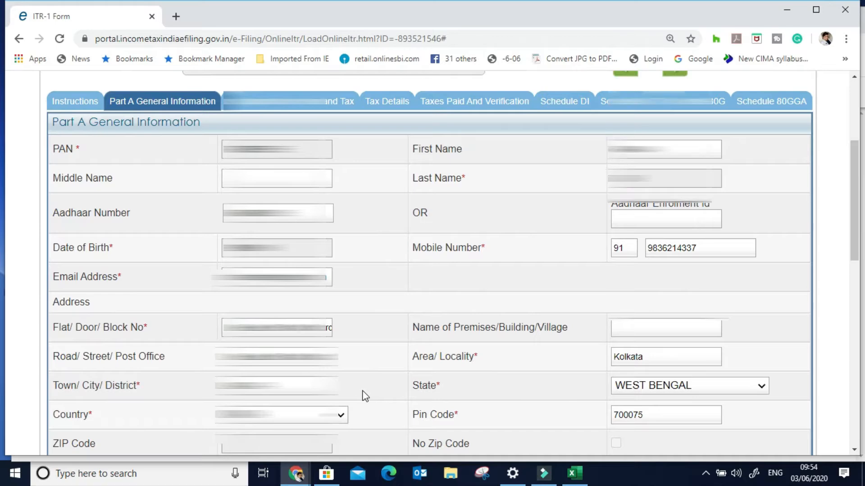
pyautogui.scroll(-2, 362, 394)
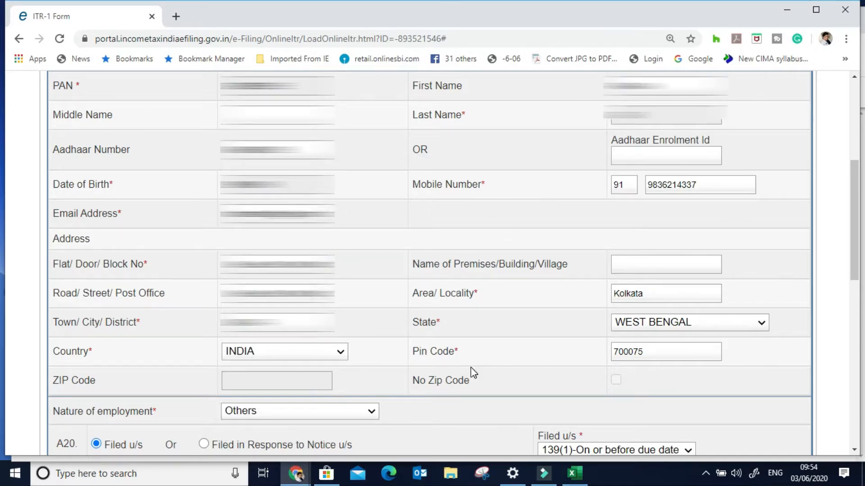
pyautogui.scroll(-3, 471, 367)
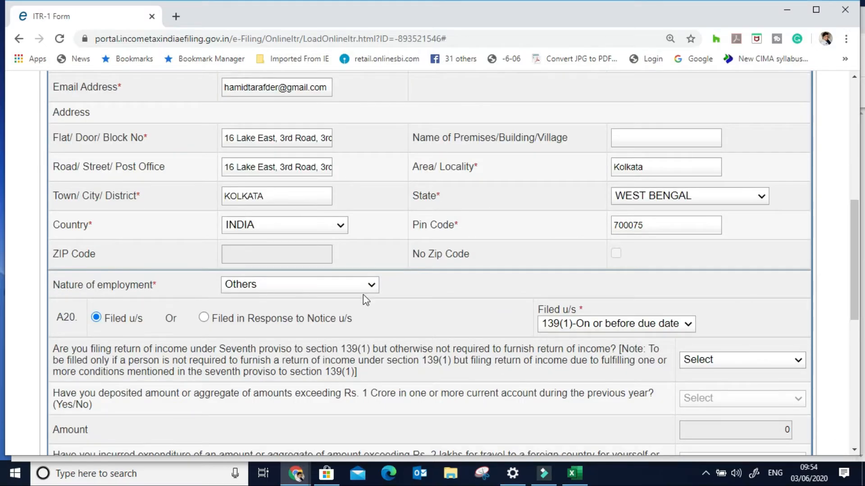
# Choose Others as the nature of employment and 139(1)-On or before due date as the filing section.
pyautogui.click(372, 288)
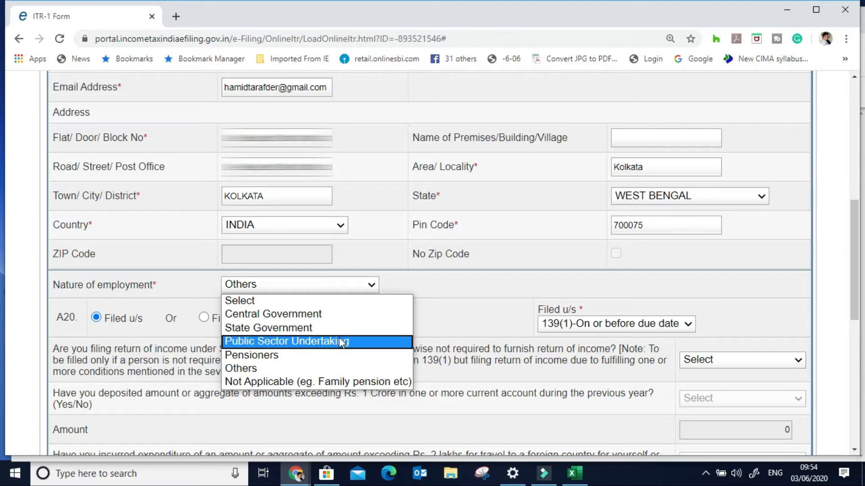
pyautogui.click(291, 369)
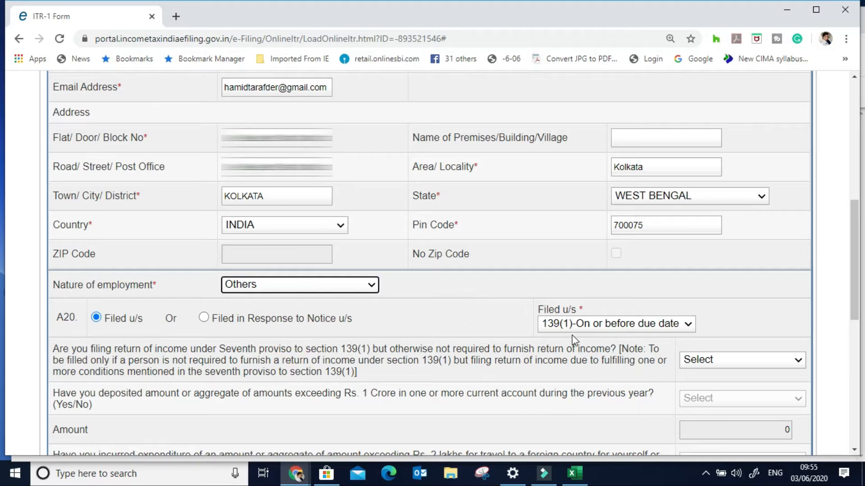
pyautogui.click(687, 324)
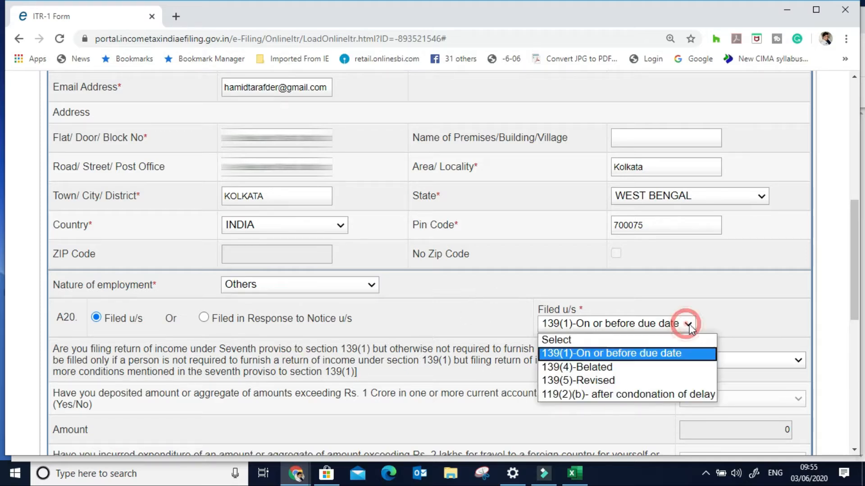
pyautogui.click(680, 354)
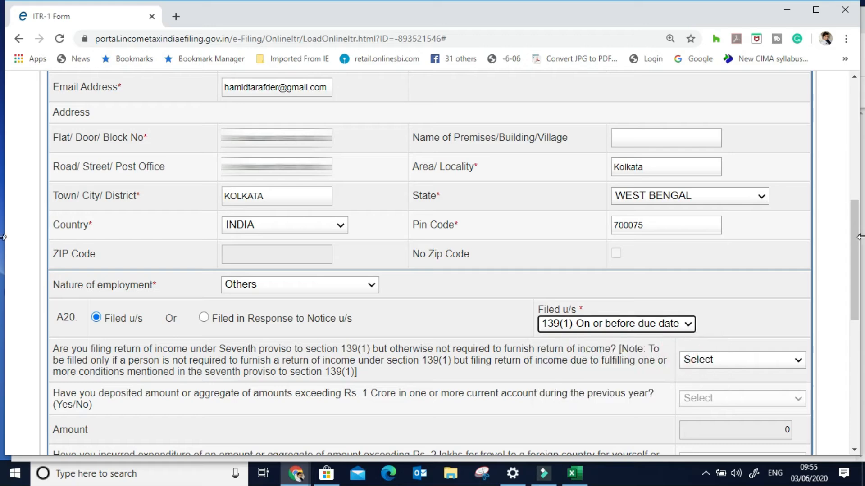
# Answer YES to the question about filing the return under the Seventh proviso to section 139(1).
pyautogui.scroll(-2, 854, 249)
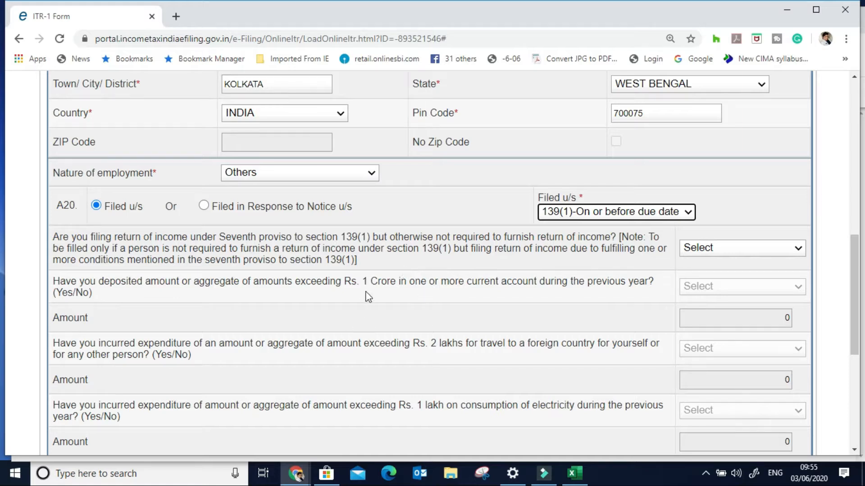
pyautogui.click(194, 281)
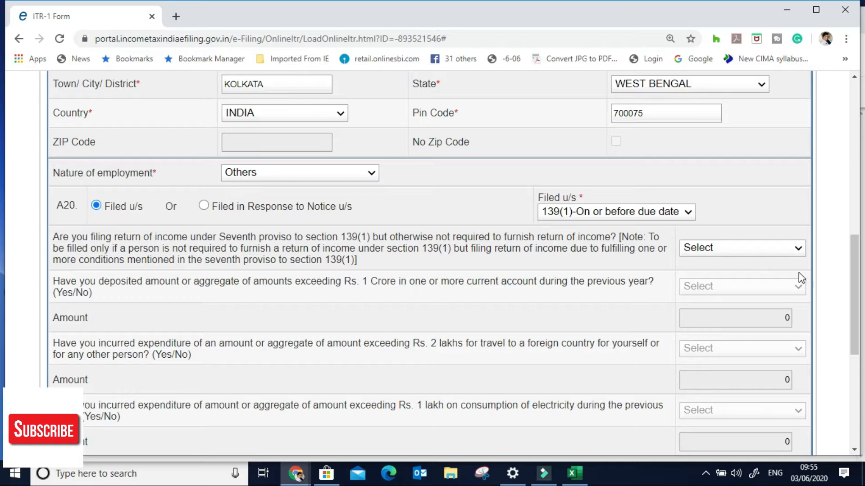
pyautogui.click(801, 248)
pyautogui.click(770, 278)
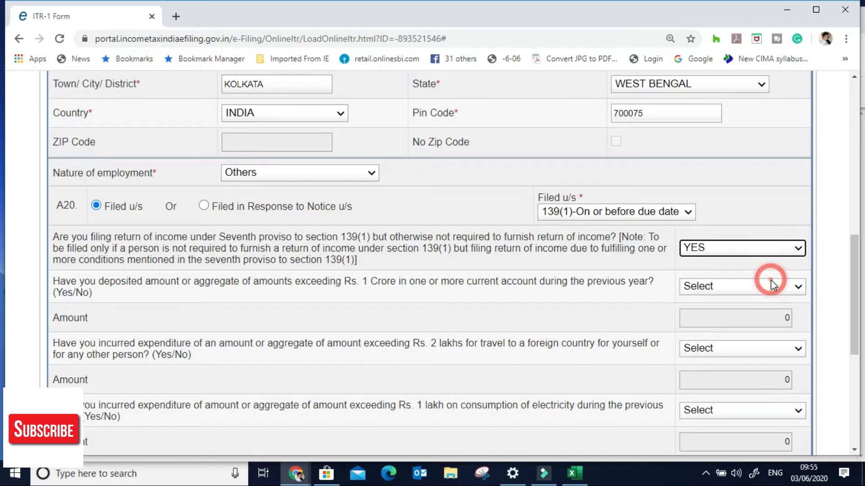
# Try answering YES to the question on current account deposits exceeding Rs. 1 Crore and activate its amount field.
pyautogui.click(787, 286)
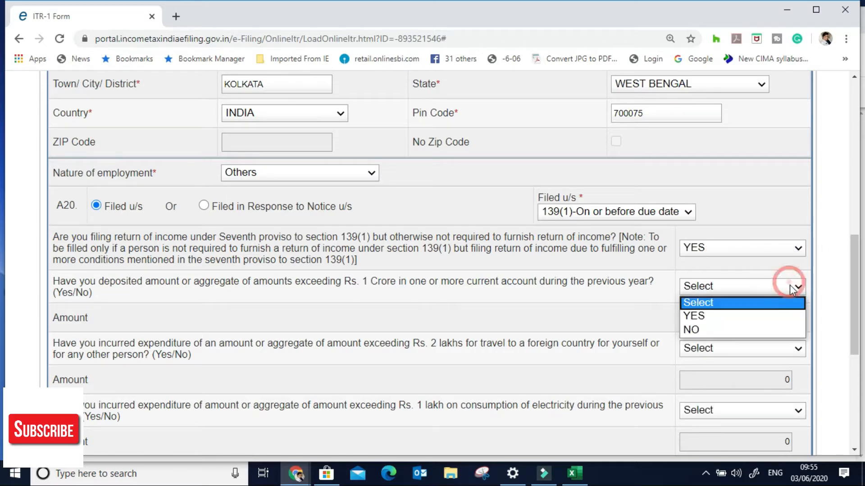
pyautogui.click(760, 317)
pyautogui.click(742, 318)
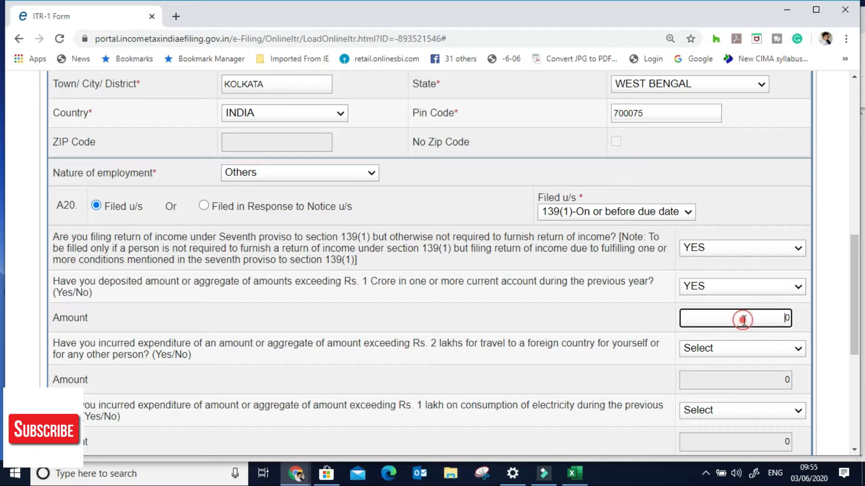
# Answer NO to the question about depositing more than Rs. 1 Crore in current accounts during the previous year.
pyautogui.click(795, 286)
pyautogui.click(761, 325)
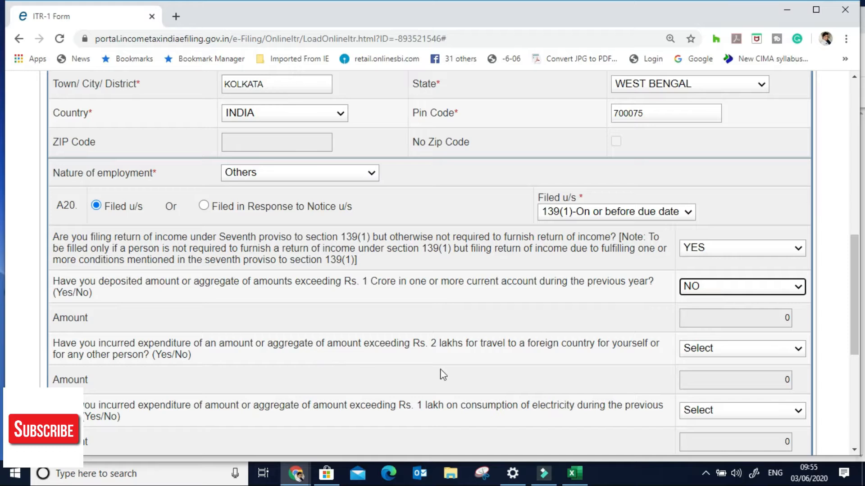
pyautogui.click(520, 346)
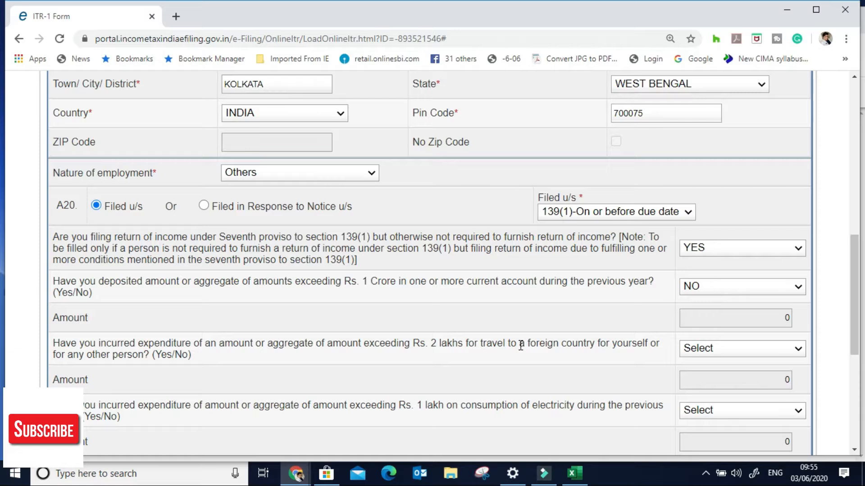
# Try YES, and settle on NO, for the question about foreign travel expenditure exceeding Rs. 2 lakhs.
pyautogui.click(798, 349)
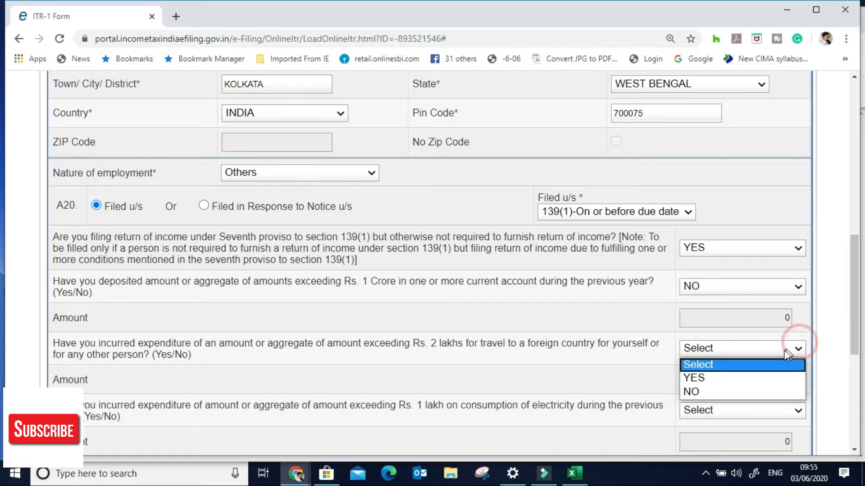
pyautogui.click(753, 379)
pyautogui.click(752, 379)
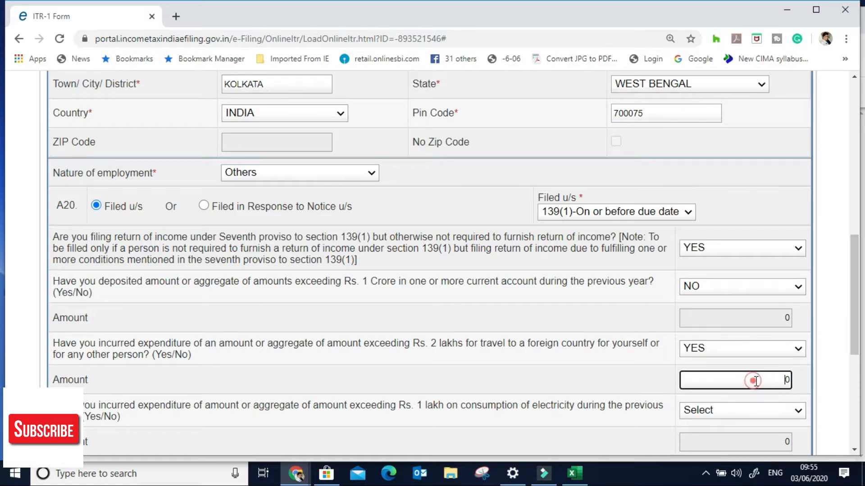
pyautogui.click(798, 349)
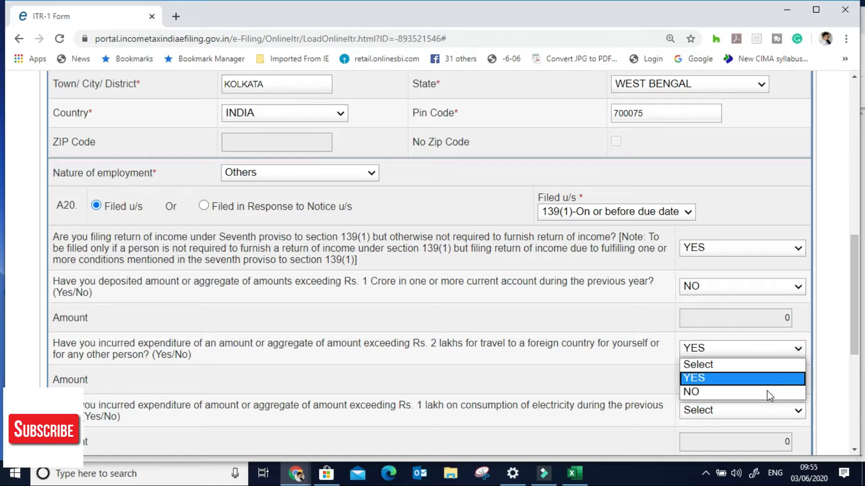
pyautogui.click(770, 389)
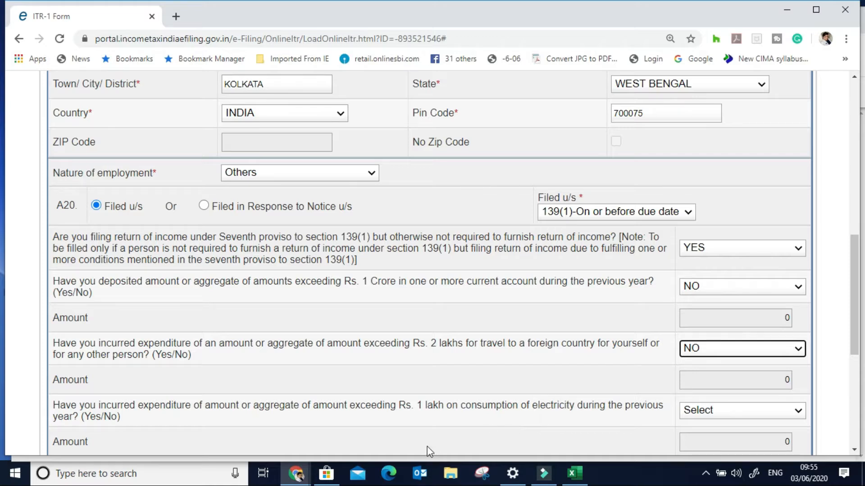
# Try YES, and settle on NO, for the question about electricity expenditure exceeding Rs. 1 lakh.
pyautogui.click(794, 412)
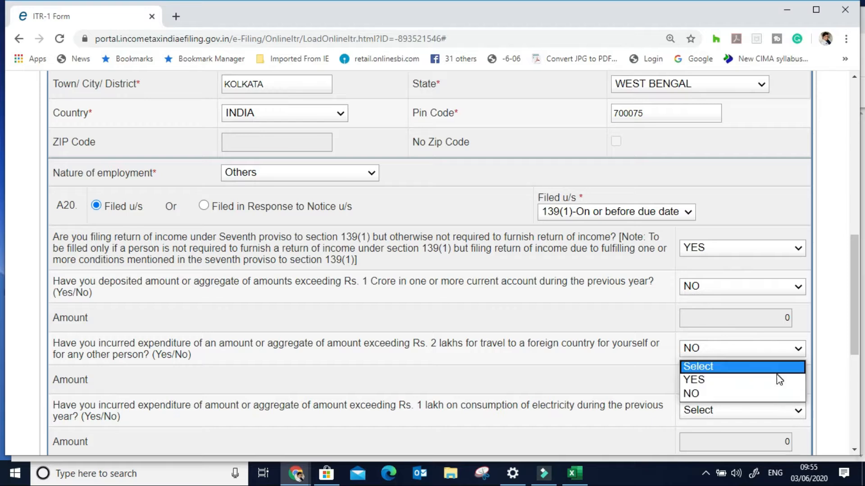
pyautogui.click(778, 388)
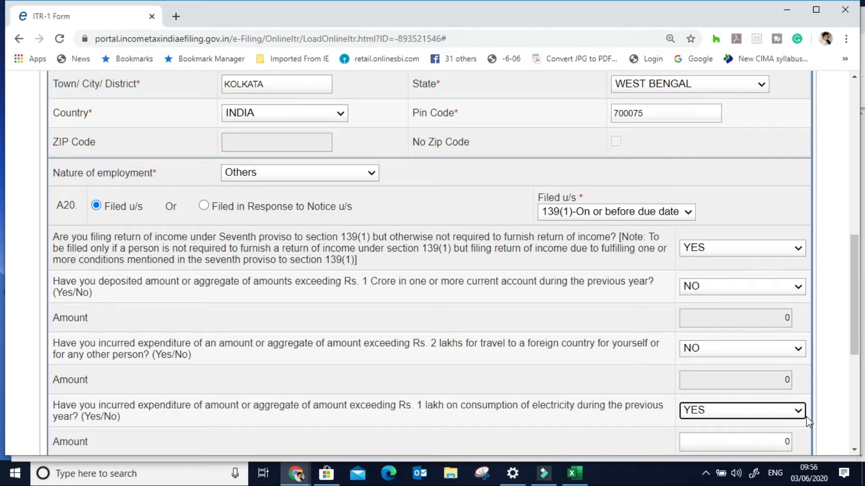
pyautogui.click(794, 410)
pyautogui.click(769, 395)
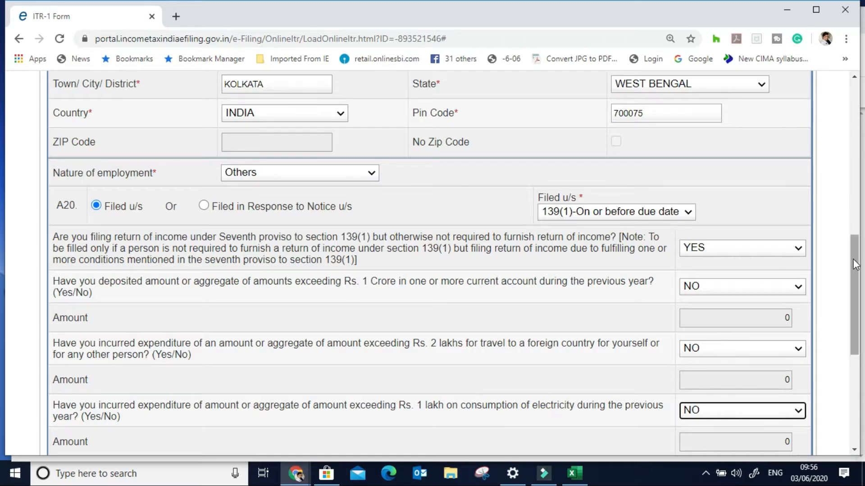
# Change the answer about filing the return under the Seventh proviso to section 139(1) to NO.
pyautogui.scroll(-3, 808, 189)
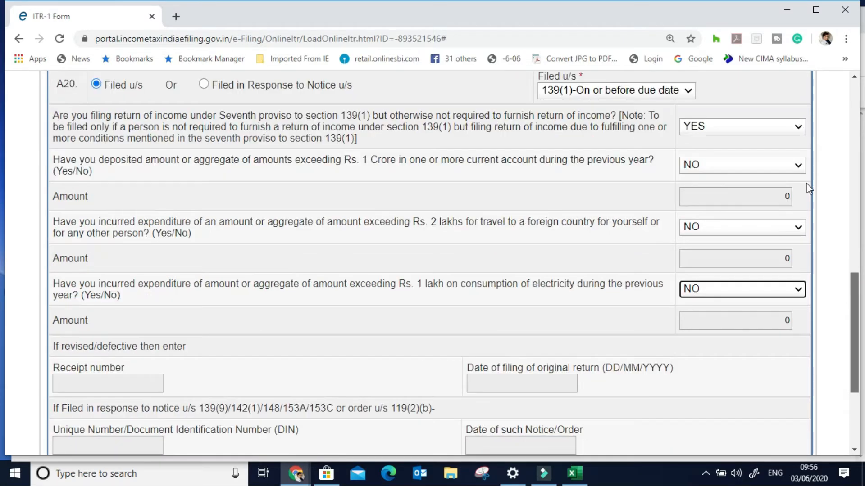
pyautogui.click(799, 127)
pyautogui.click(751, 171)
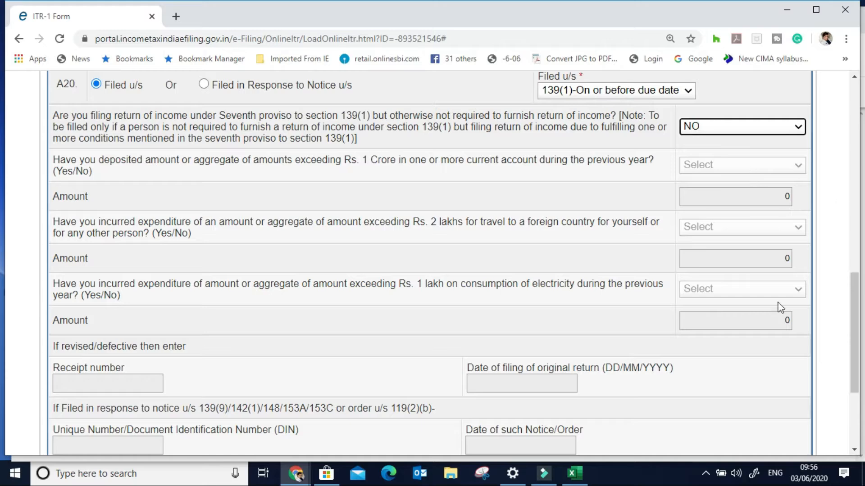
# Save the return as a draft and move on to the Computation of Income and Tax section.
pyautogui.scroll(-2, 758, 321)
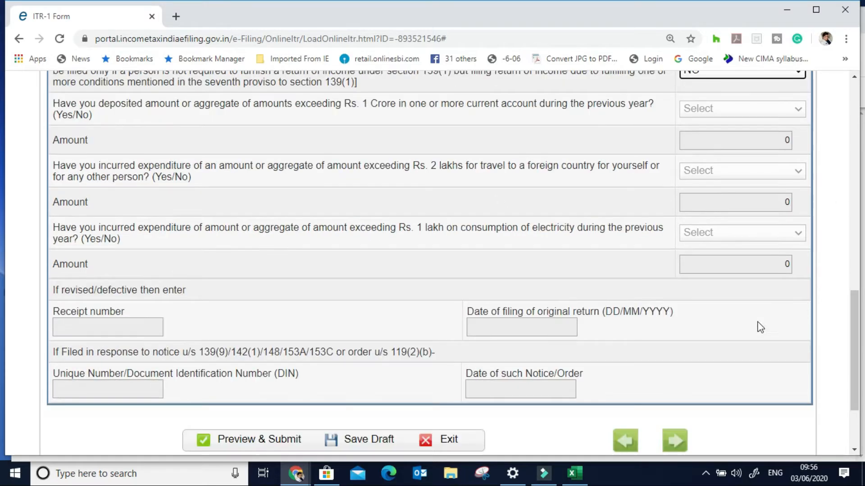
pyautogui.scroll(-2, 760, 327)
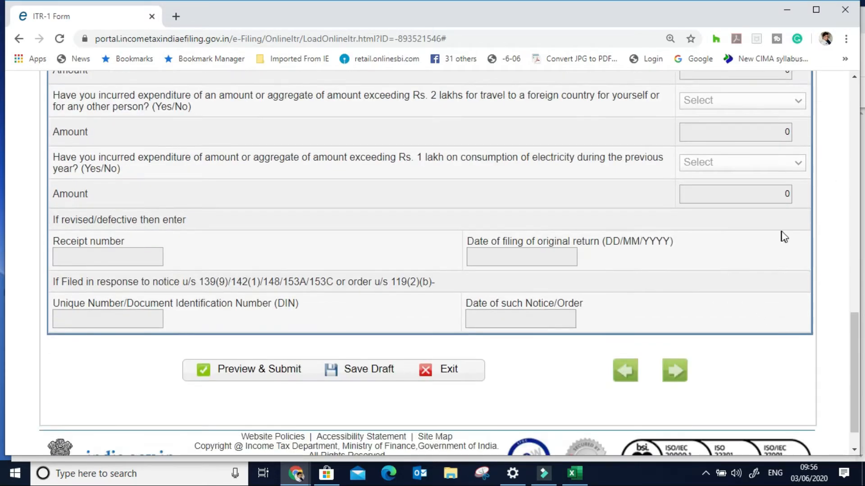
pyautogui.click(369, 376)
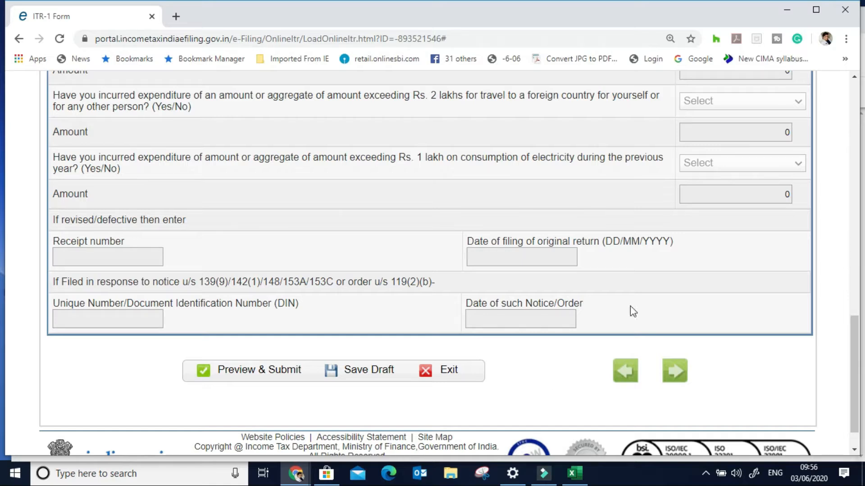
pyautogui.click(678, 378)
# Examine the Part B gross salary fields for salary, perquisites and profits in lieu of salary under sections 17(1) to 17(3).
pyautogui.scroll(17, 460, 315)
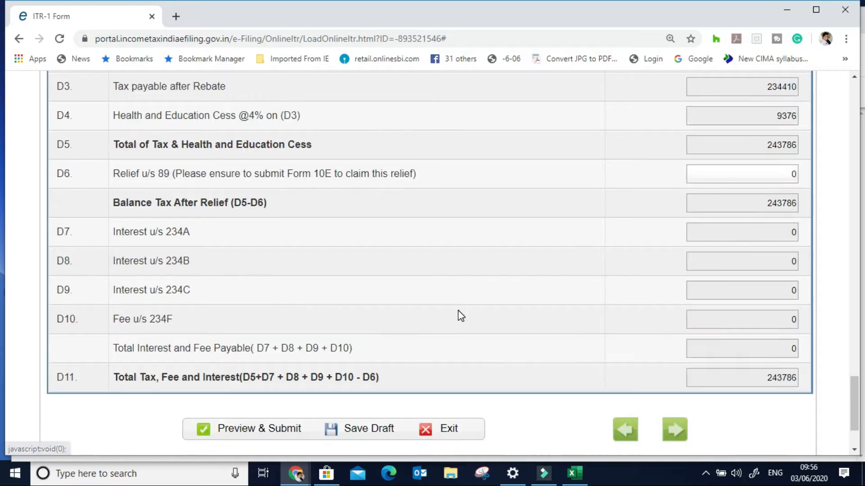
pyautogui.scroll(20, 459, 310)
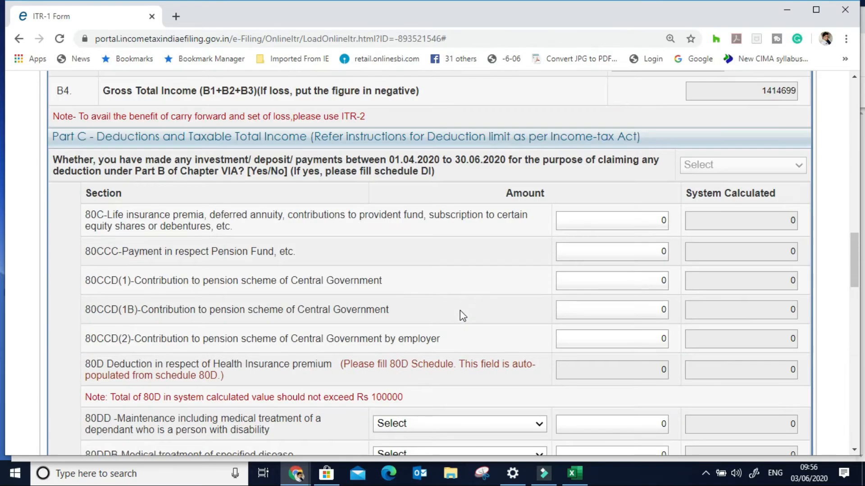
pyautogui.scroll(-2, 469, 315)
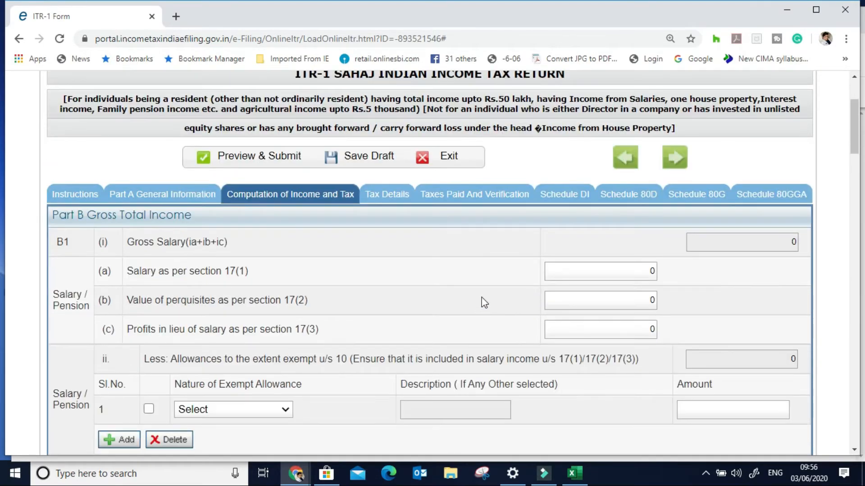
pyautogui.scroll(-1, 425, 297)
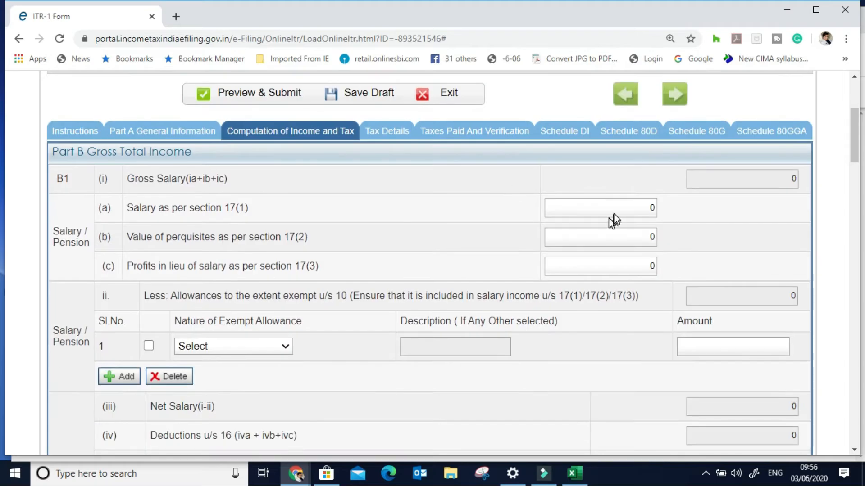
pyautogui.click(639, 208)
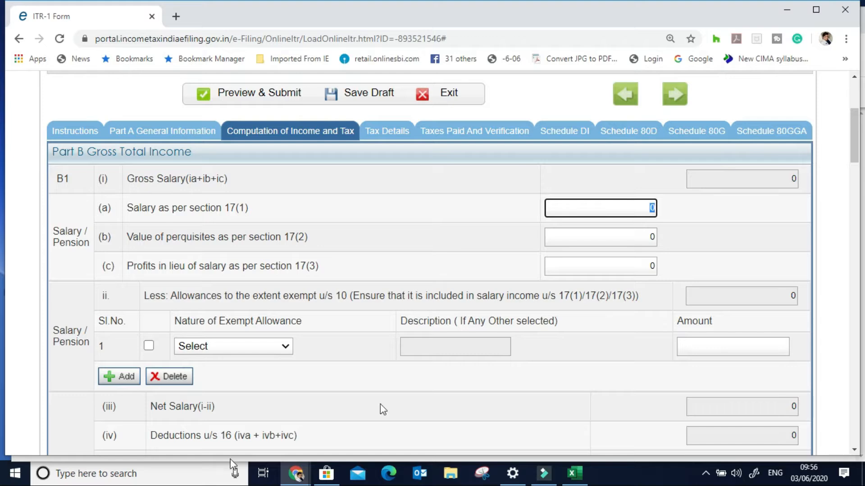
pyautogui.click(596, 234)
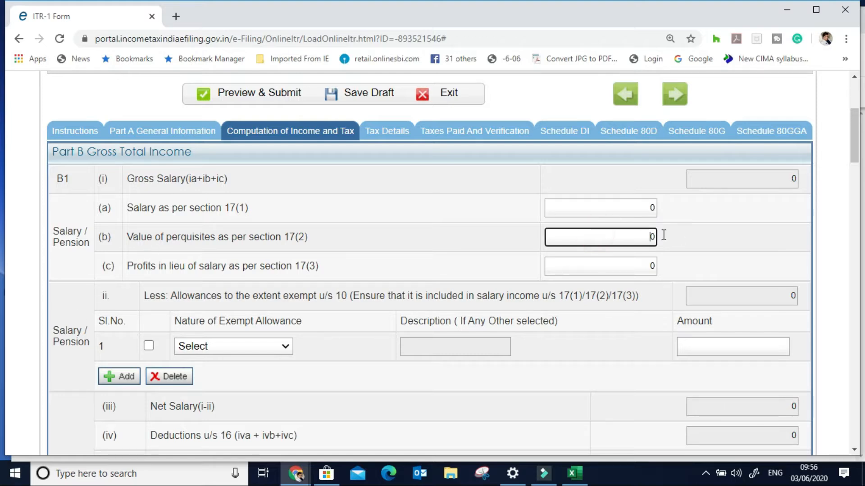
pyautogui.click(631, 269)
pyautogui.scroll(-1, 489, 327)
pyautogui.scroll(-1, 488, 327)
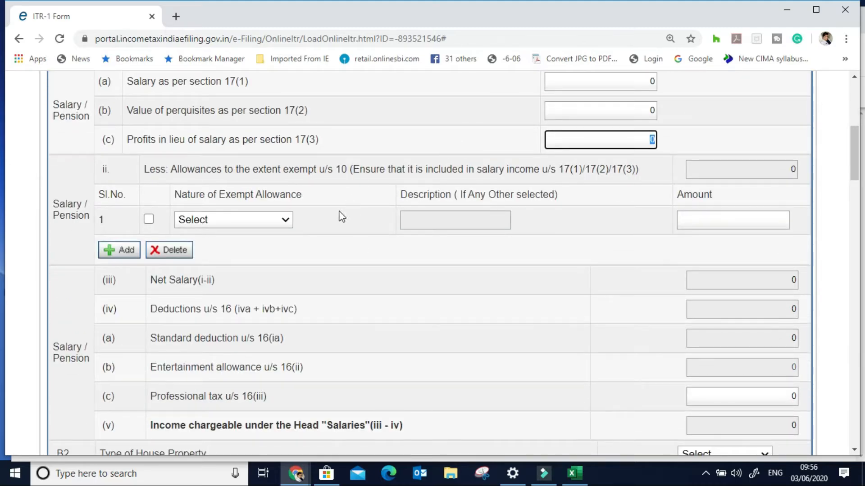
# Try Sec 10(5)-Leave Travel concession/assistance as the nature of the first exempt allowance and activate its amount field.
pyautogui.click(283, 219)
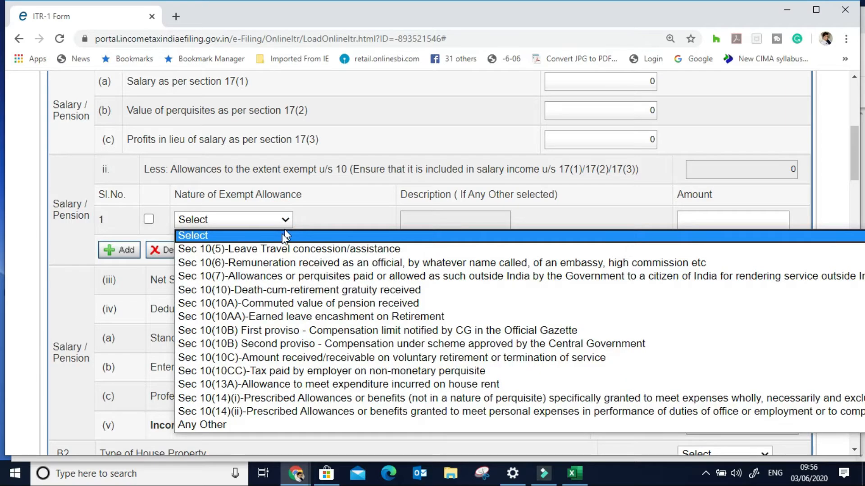
pyautogui.click(271, 251)
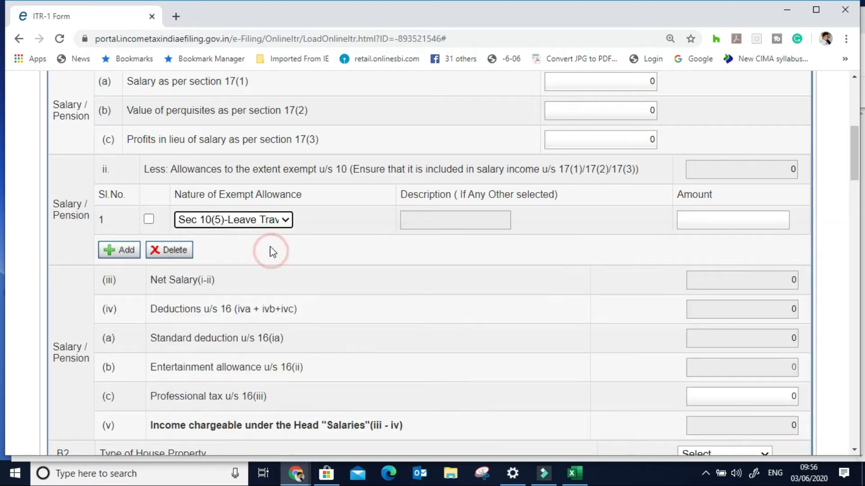
pyautogui.click(704, 220)
# Set the nature of the first exempt allowance to Sec 10(13A)-Allowance to meet expenditure incurred on house rent and activate its amount field.
pyautogui.click(285, 220)
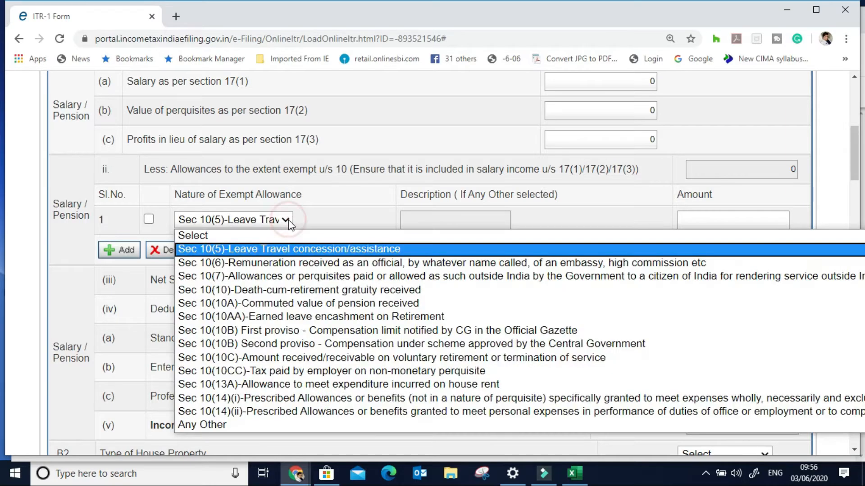
pyautogui.click(239, 385)
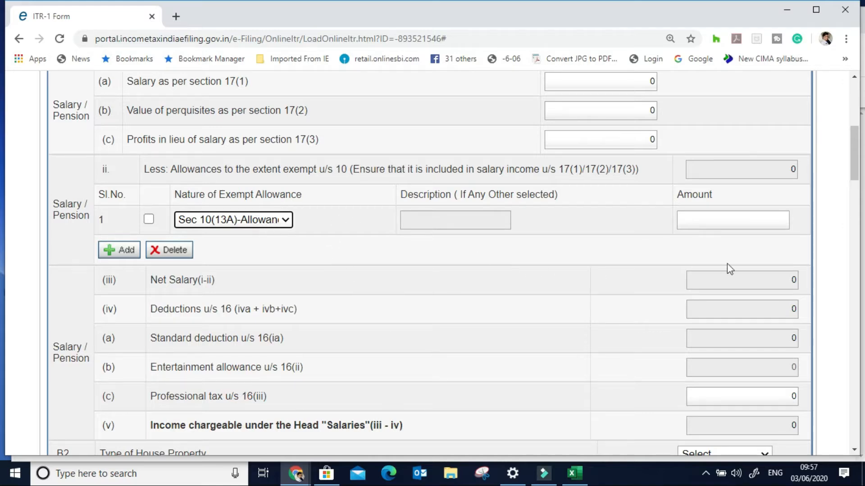
pyautogui.click(707, 227)
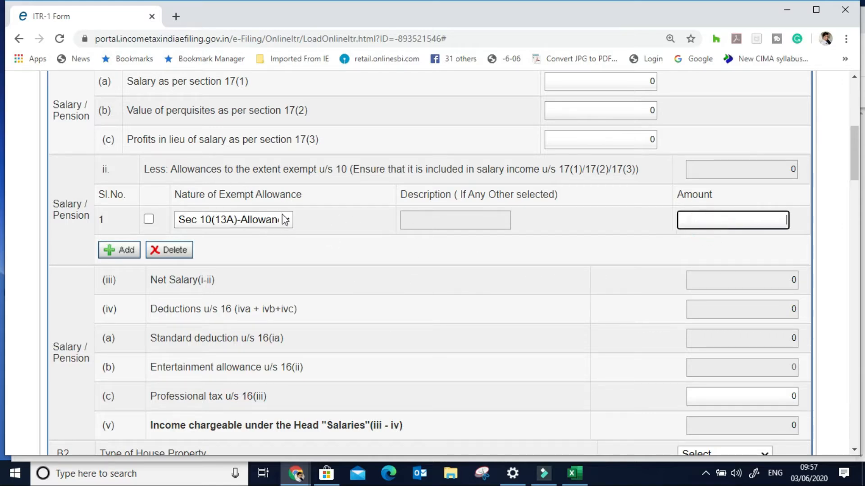
# Examine the standard deduction and professional tax fields among the section 16 salary deductions.
pyautogui.scroll(-1, 385, 321)
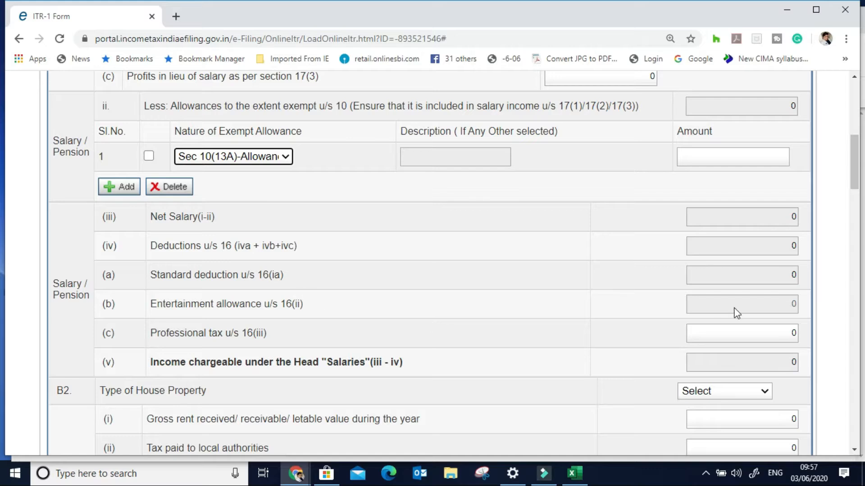
pyautogui.click(779, 275)
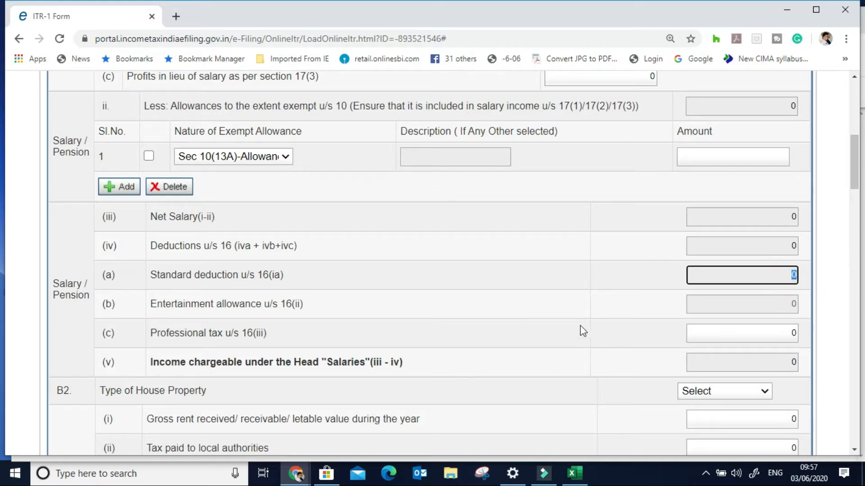
pyautogui.click(541, 346)
pyautogui.click(788, 333)
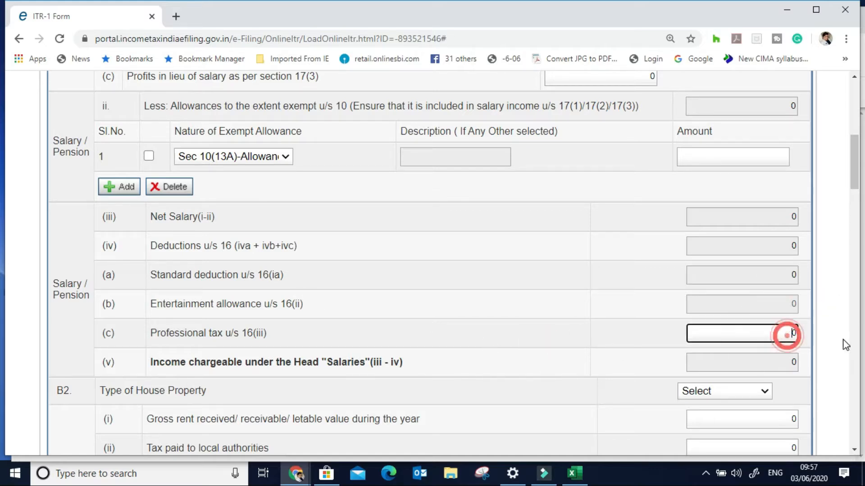
# Try Let Out as the type of house property and activate the gross rent field.
pyautogui.scroll(-5, 373, 222)
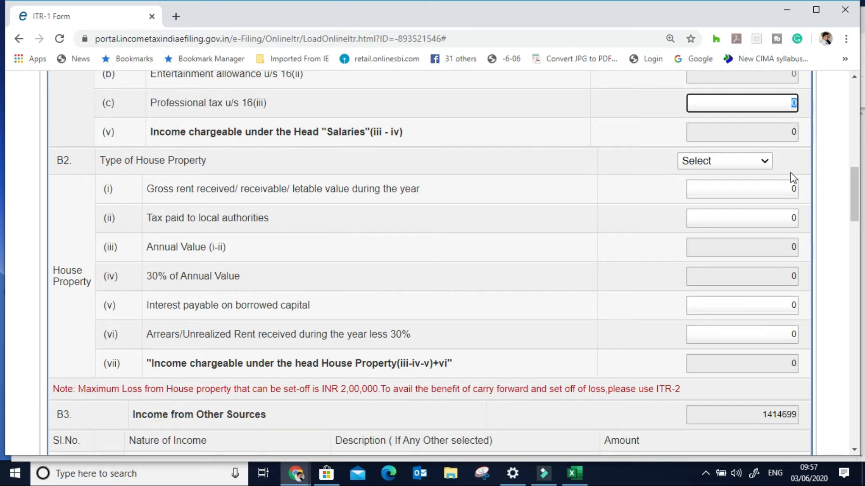
pyautogui.click(760, 160)
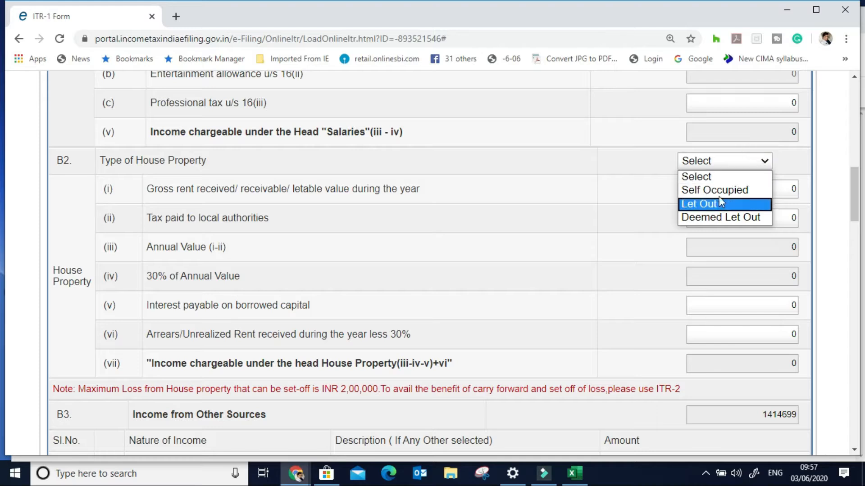
pyautogui.click(802, 163)
pyautogui.click(752, 163)
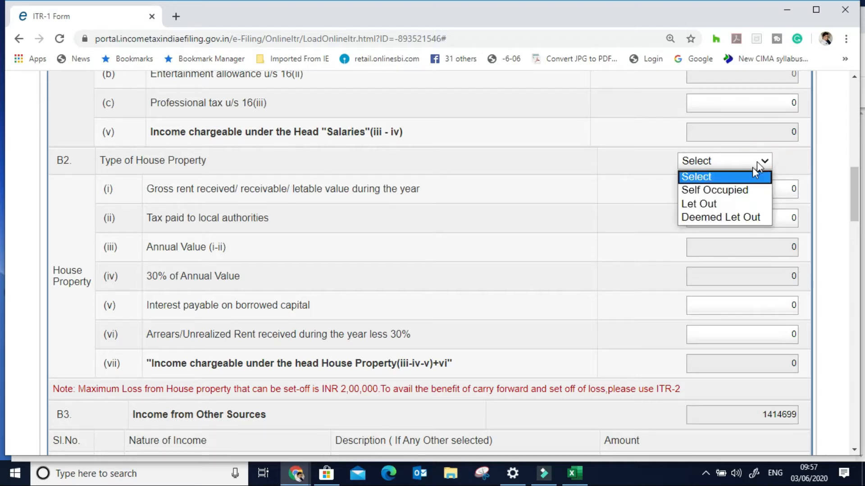
pyautogui.click(700, 202)
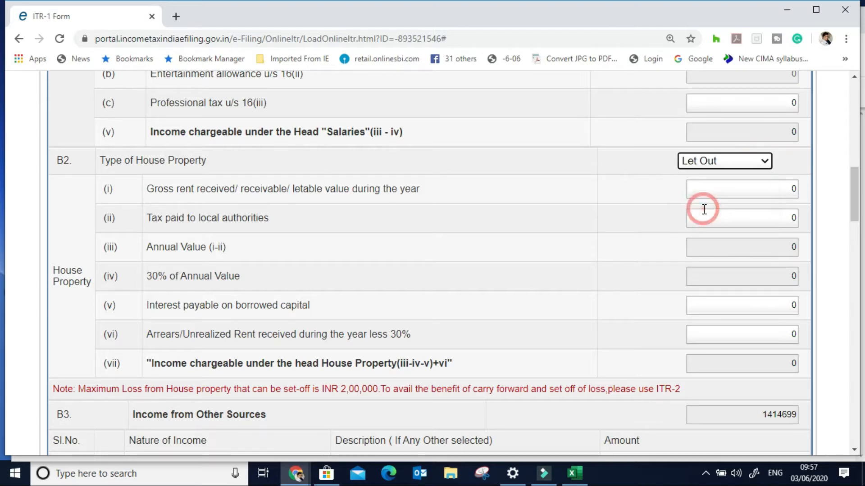
pyautogui.click(776, 189)
pyautogui.hotkey('ctrl', 'a')
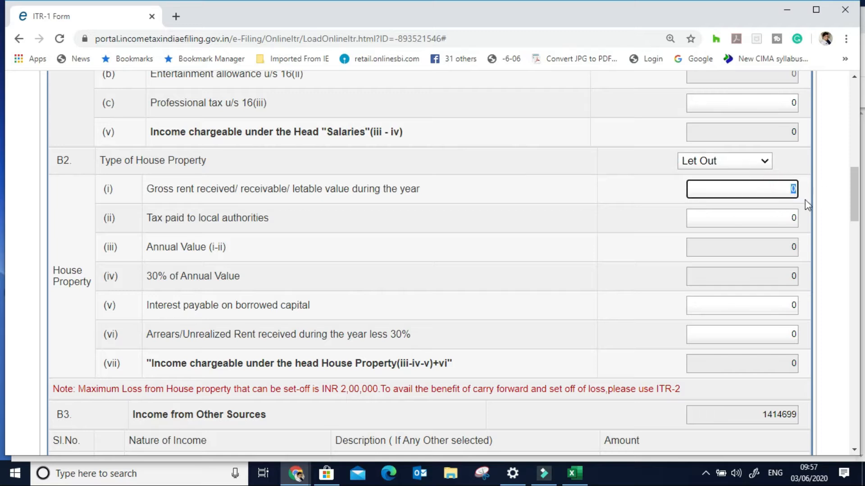
# Change the type of house property to Self Occupied.
pyautogui.click(764, 161)
pyautogui.click(717, 193)
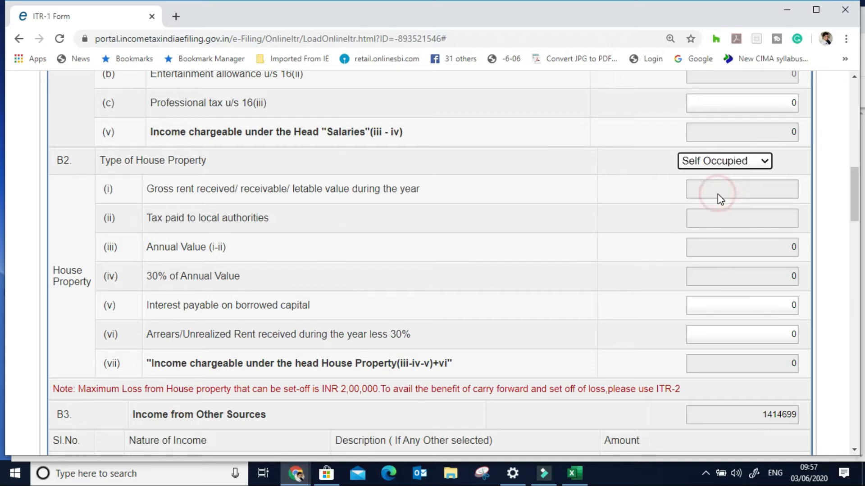
pyautogui.click(603, 261)
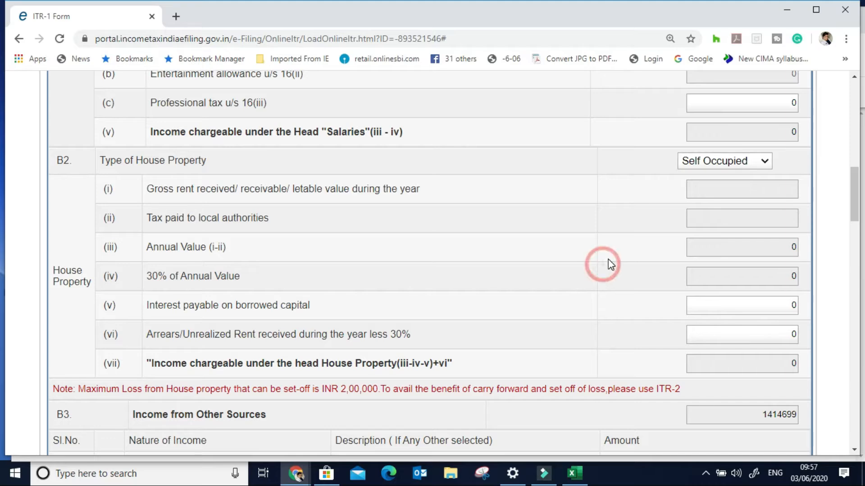
pyautogui.scroll(-1, 606, 263)
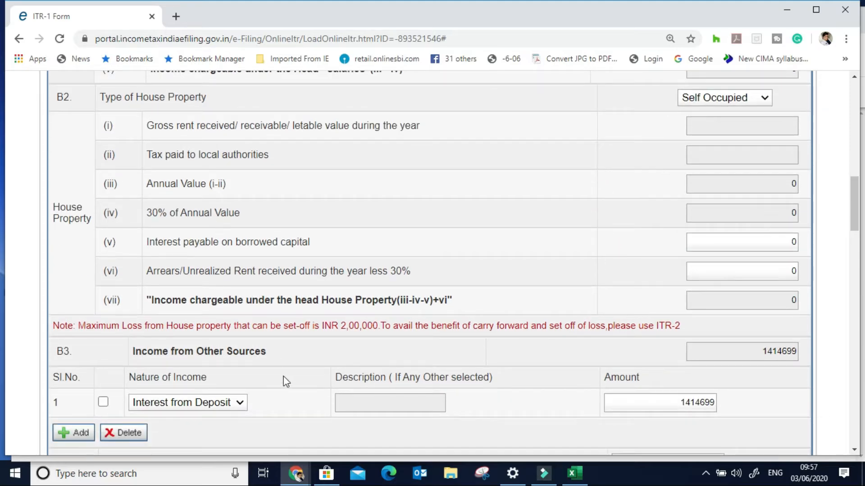
# Try 200000 as the interest payable on borrowed capital for the self-occupied house property.
pyautogui.click(772, 245)
pyautogui.hotkey('ctrl', 'a')
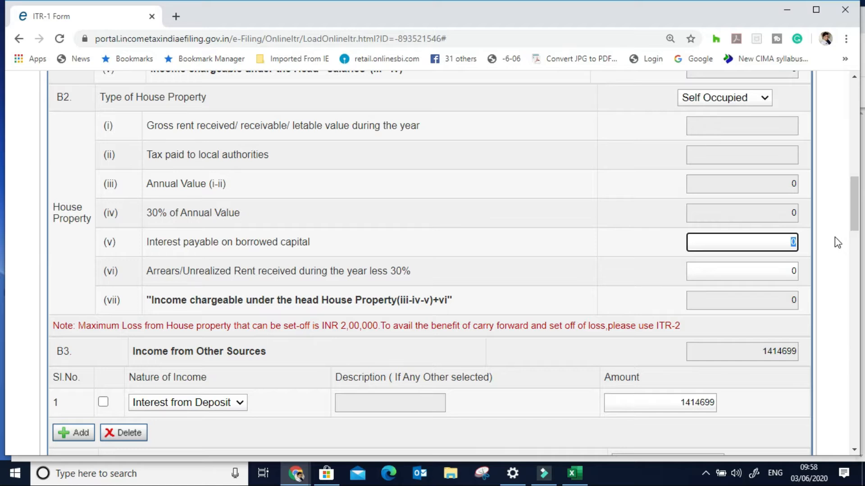
pyautogui.write('200000')
pyautogui.click(682, 292)
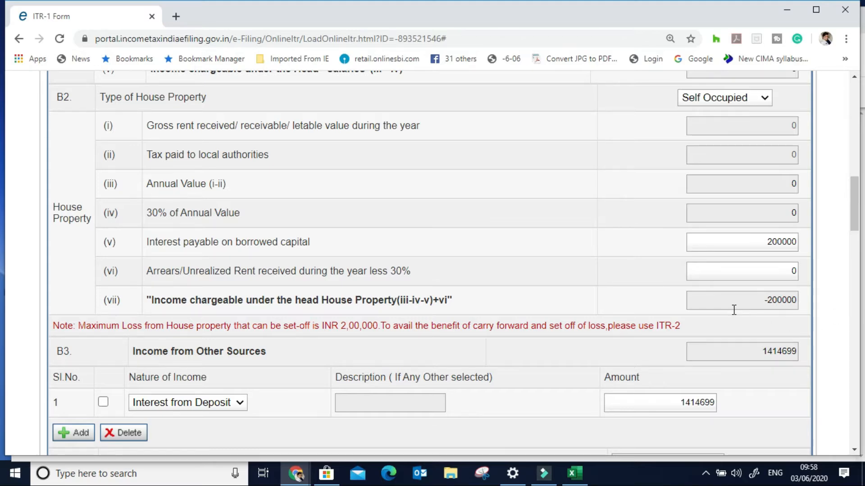
# Reset the interest payable on borrowed capital to 0.
pyautogui.moveTo(764, 245); pyautogui.dragTo(841, 239)
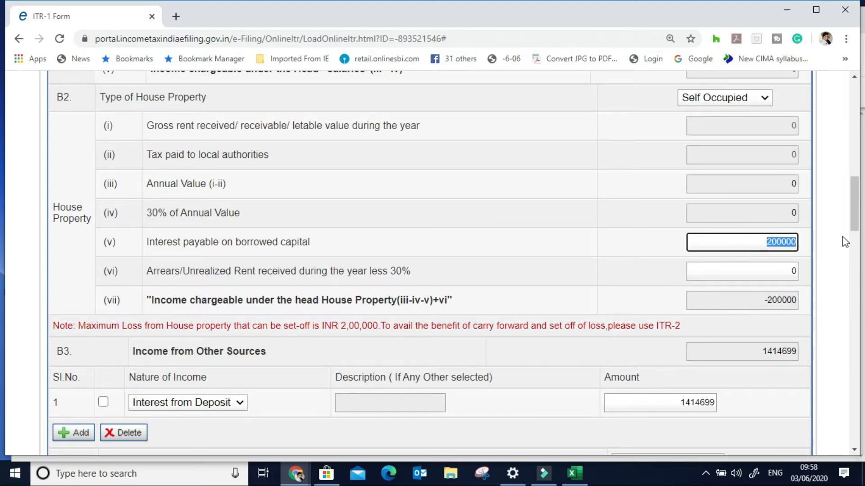
pyautogui.write('0')
pyautogui.click(840, 244)
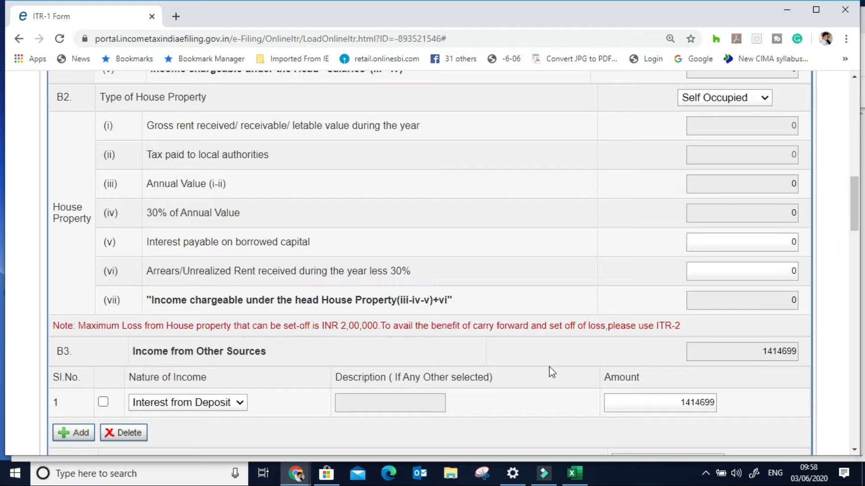
# Check the amount of the first entry under Income from Other Sources and reselect Interest from Deposit (Bank/Post Office/Cooperative Society) as its nature.
pyautogui.scroll(-3, 551, 364)
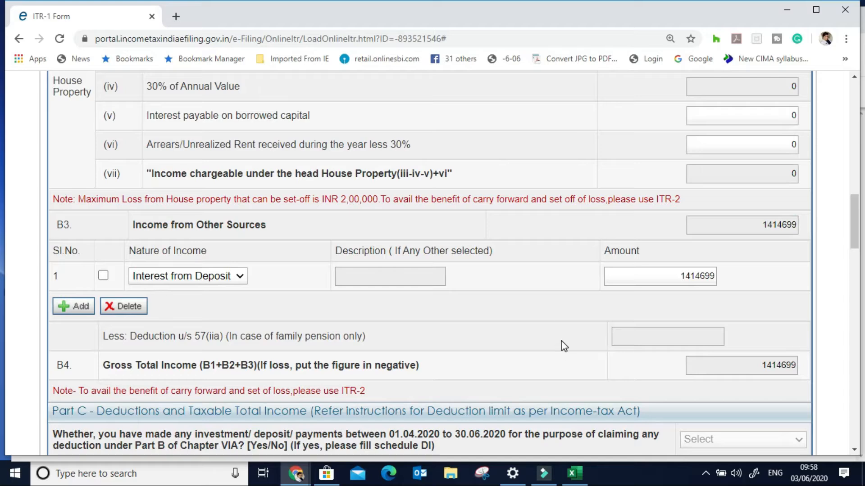
pyautogui.scroll(-2, 561, 342)
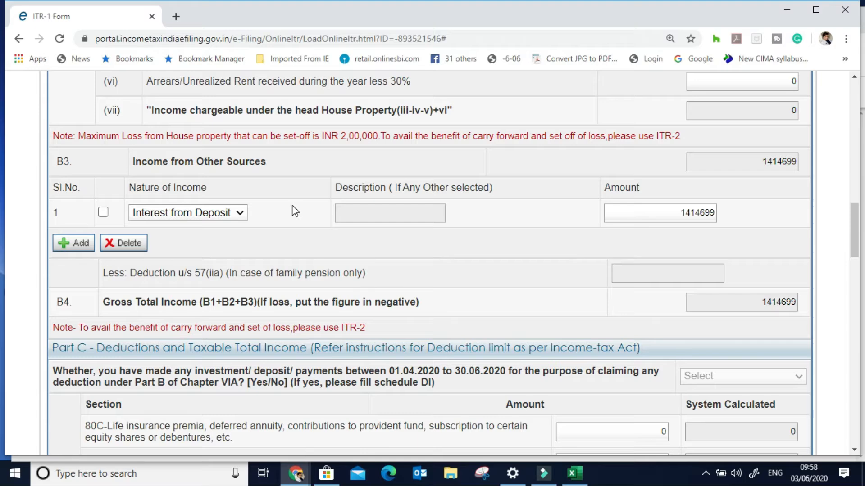
pyautogui.click(660, 215)
pyautogui.doubleClick(673, 213)
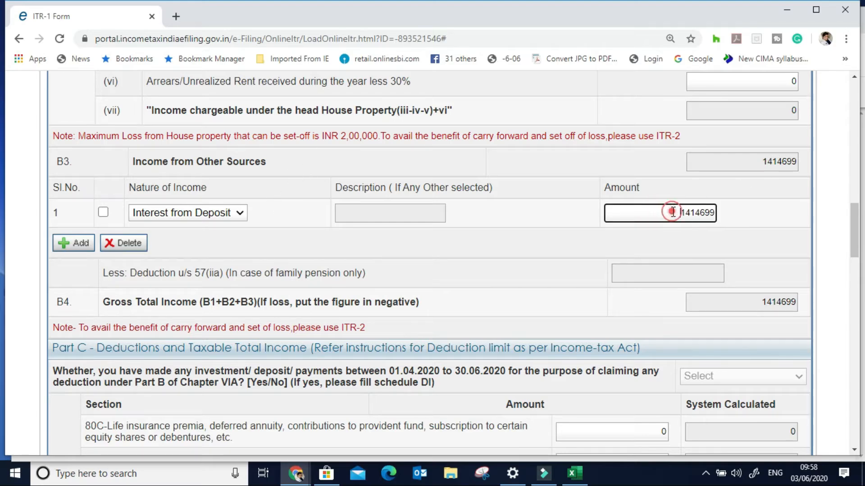
pyautogui.click(755, 225)
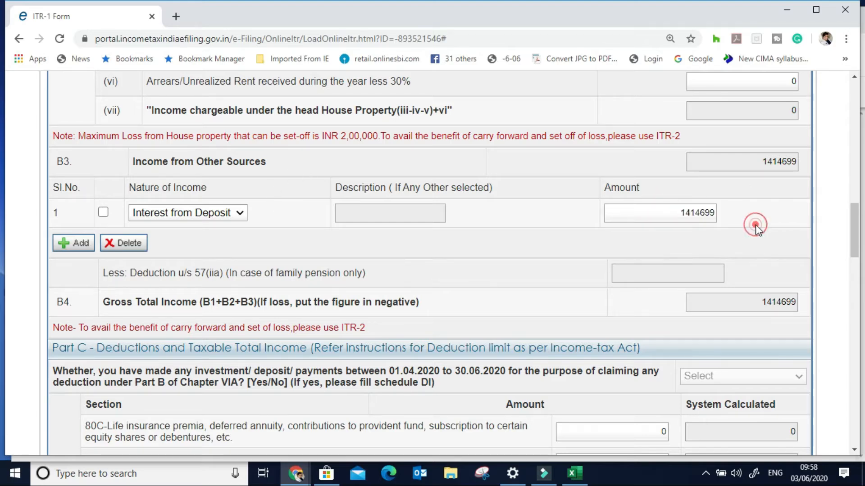
pyautogui.click(243, 213)
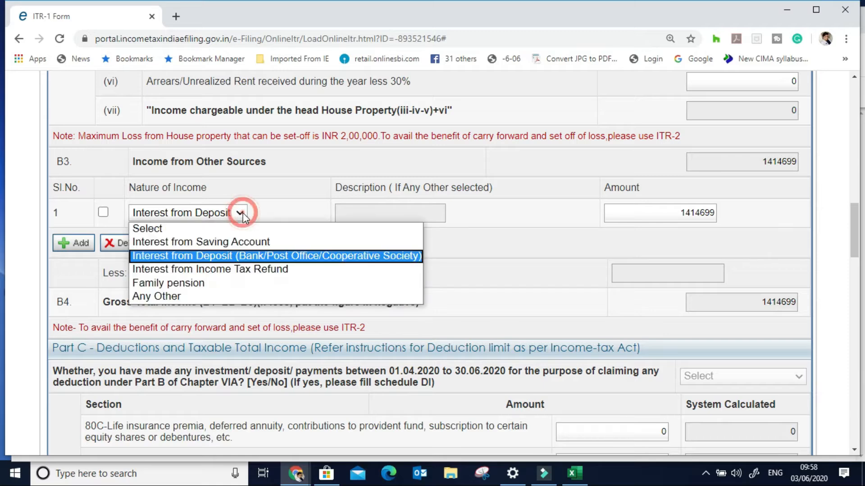
pyautogui.click(218, 255)
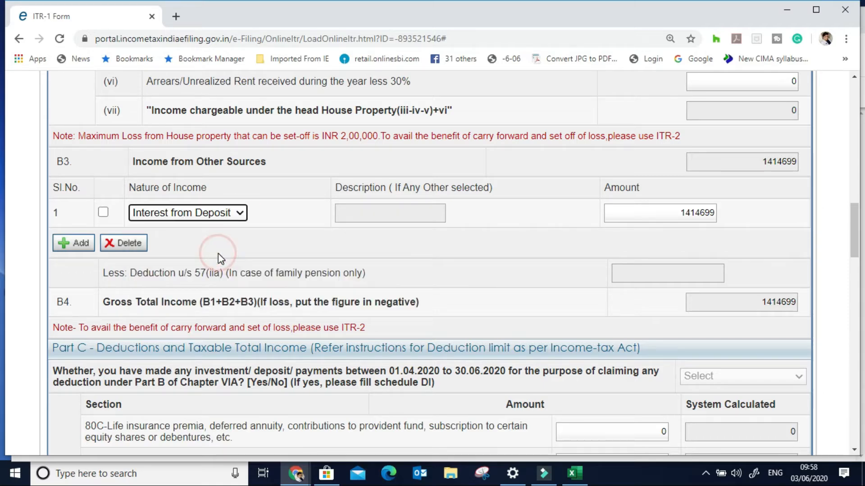
# Try Interest from Income Tax Refund and Any Other as the nature of the first other-sources income.
pyautogui.click(241, 215)
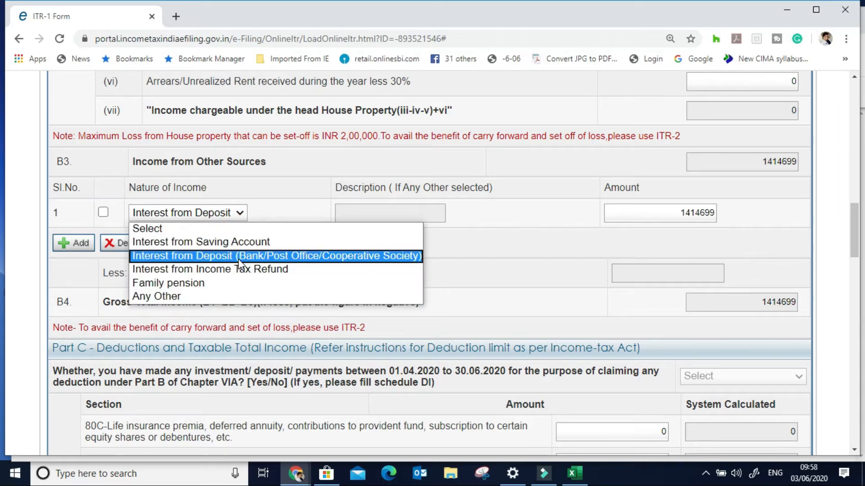
pyautogui.click(256, 273)
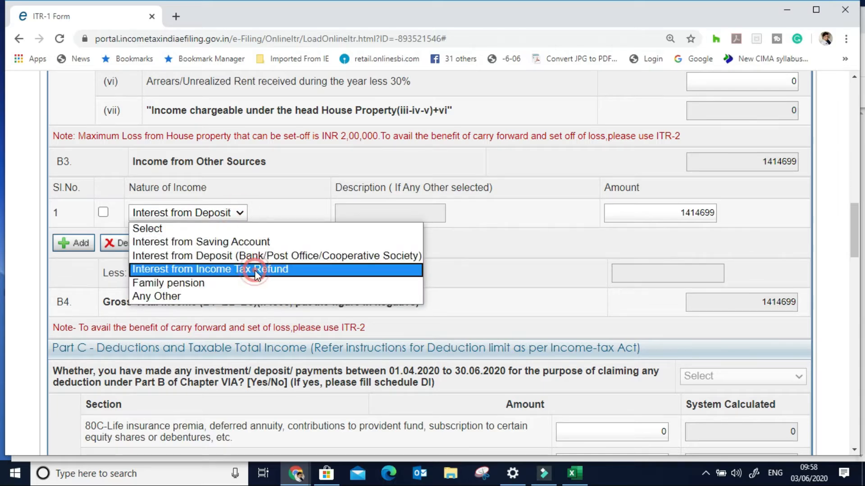
pyautogui.click(240, 219)
pyautogui.click(188, 295)
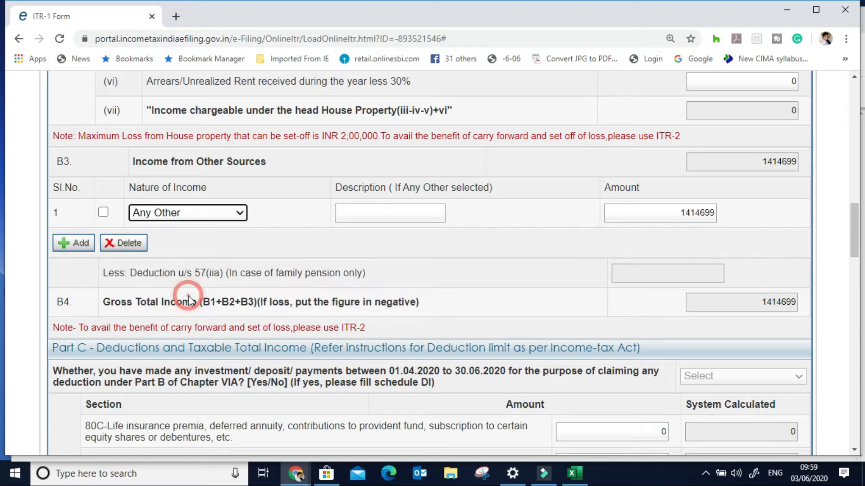
# Set the nature of the first other-sources income to Interest from Saving Account.
pyautogui.click(239, 213)
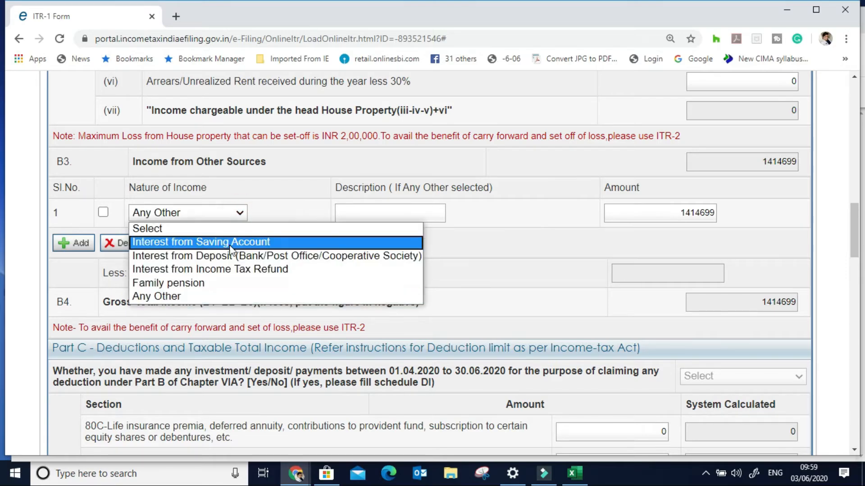
pyautogui.click(231, 242)
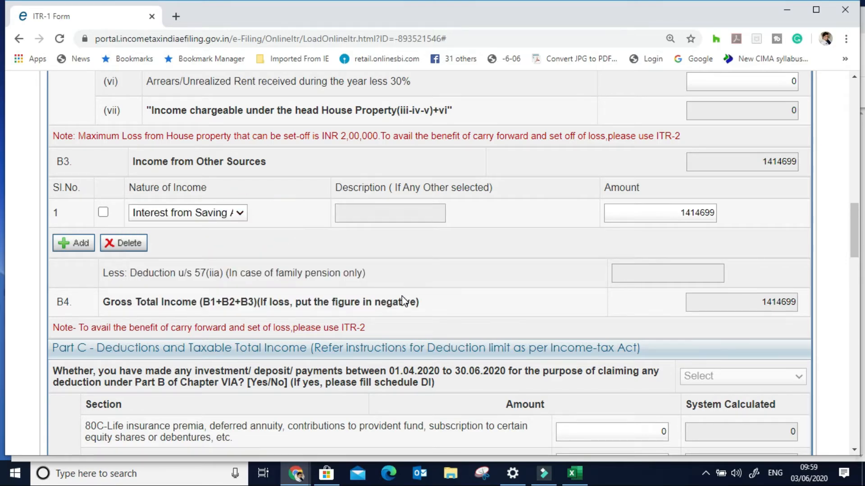
# Review the salary, house property and other-sources sections and the Part C deductions list, dismissing the save reminder.
pyautogui.scroll(-1, 402, 301)
pyautogui.scroll(12, 431, 277)
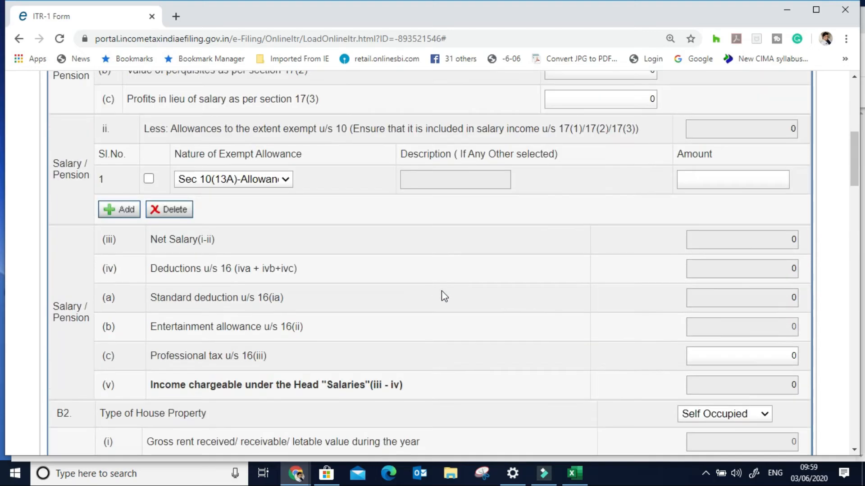
pyautogui.scroll(4, 448, 292)
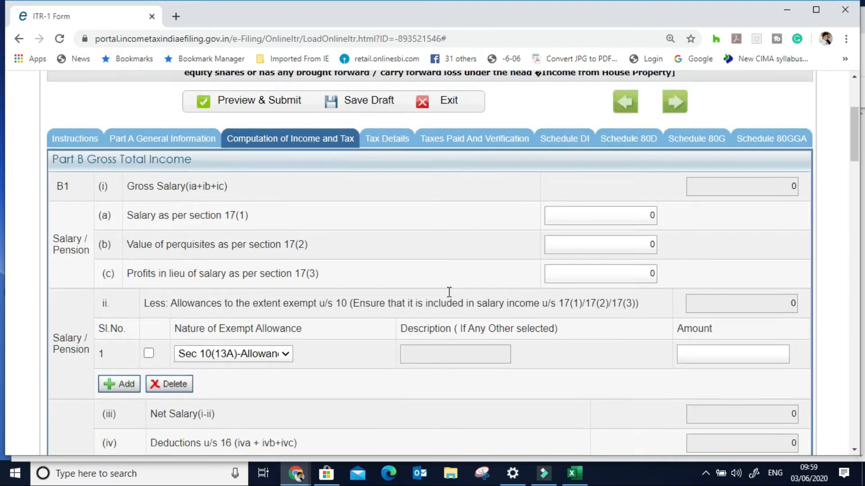
pyautogui.scroll(-5, 449, 292)
pyautogui.scroll(-5, 449, 293)
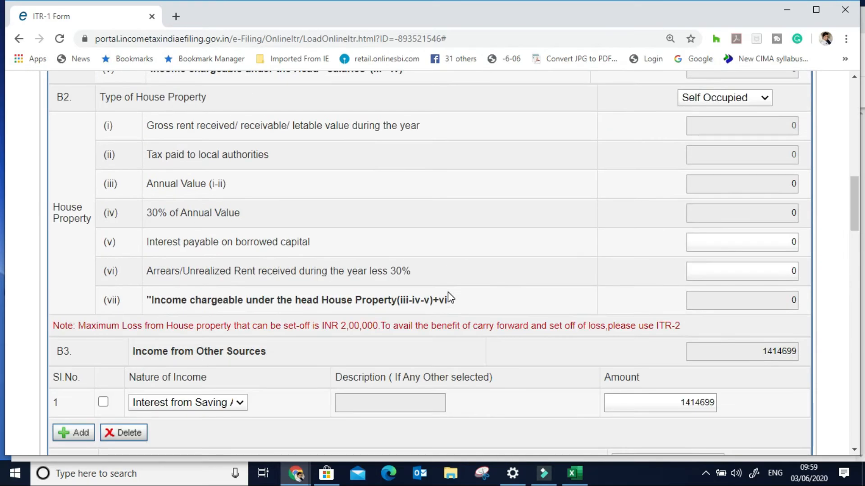
pyautogui.scroll(-3, 449, 297)
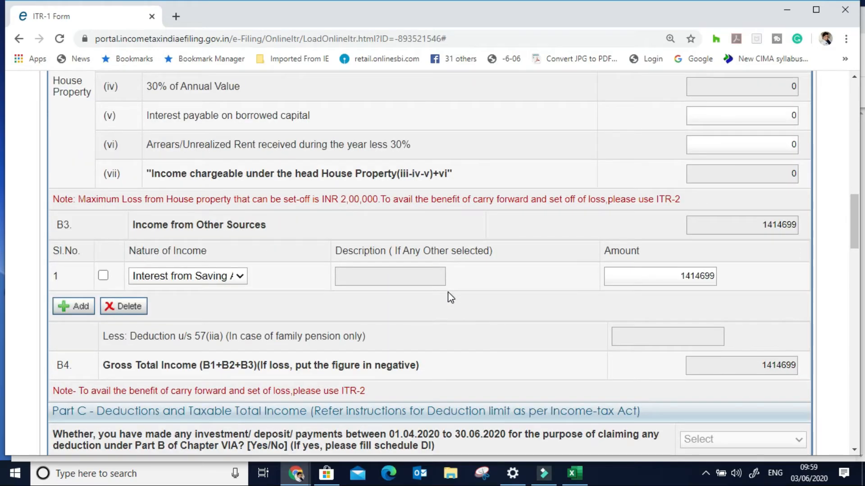
pyautogui.scroll(-1, 447, 292)
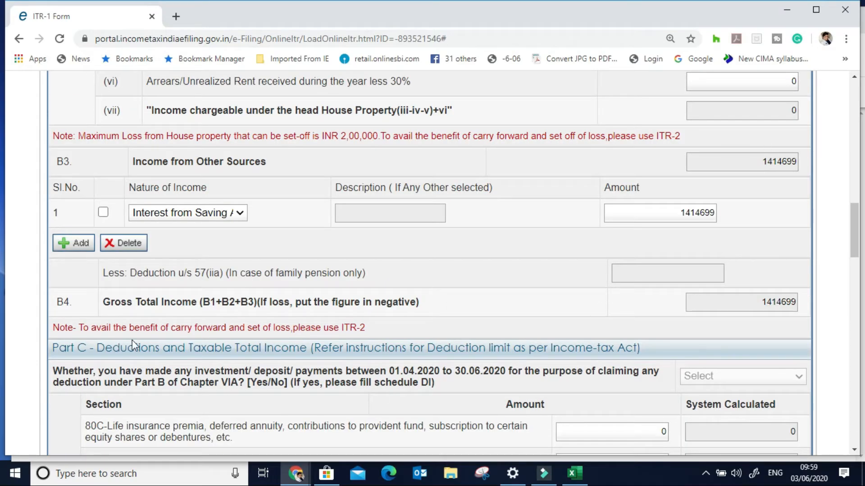
pyautogui.scroll(-3, 569, 290)
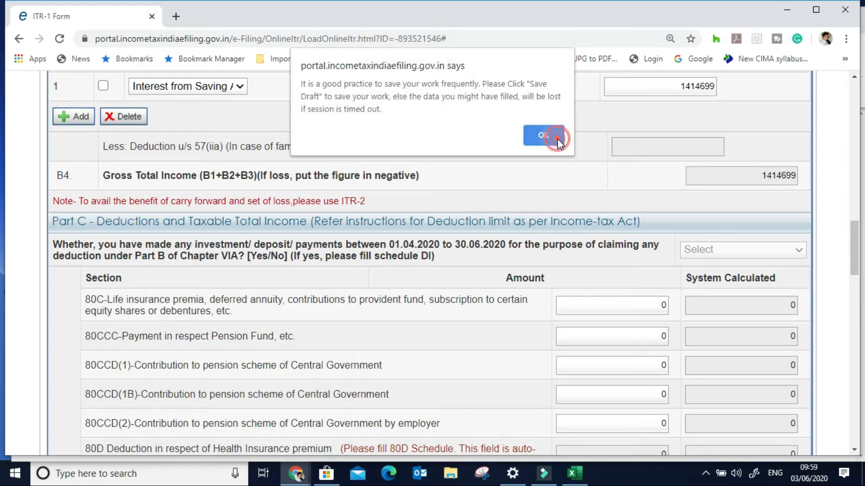
pyautogui.click(543, 135)
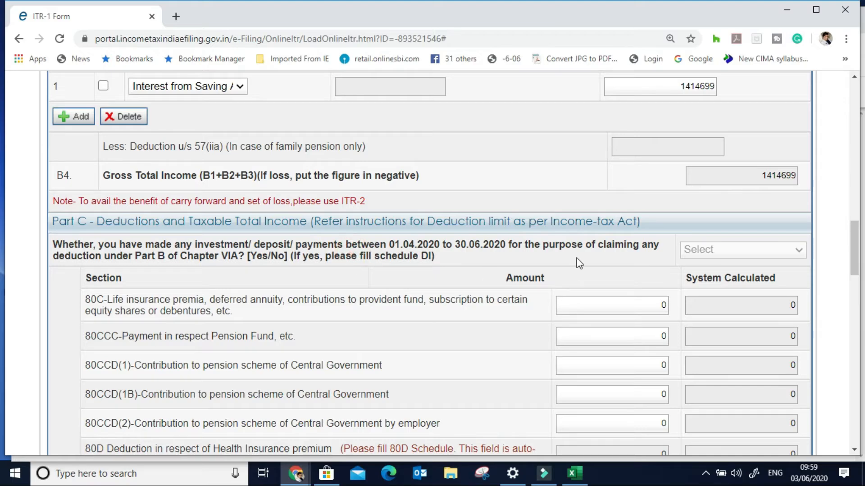
# Open Schedule DI at the table of investments, deposits and payments for Chapter VIA deductions.
pyautogui.scroll(10, 604, 251)
pyautogui.scroll(5, 605, 254)
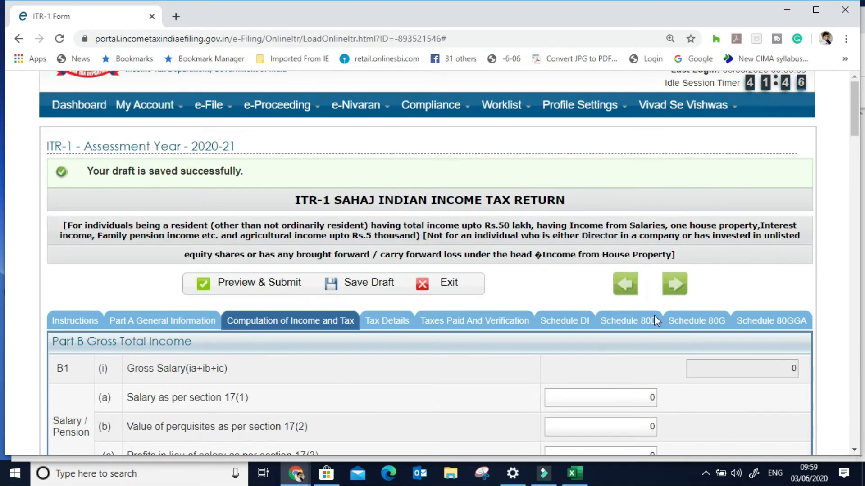
pyautogui.click(568, 323)
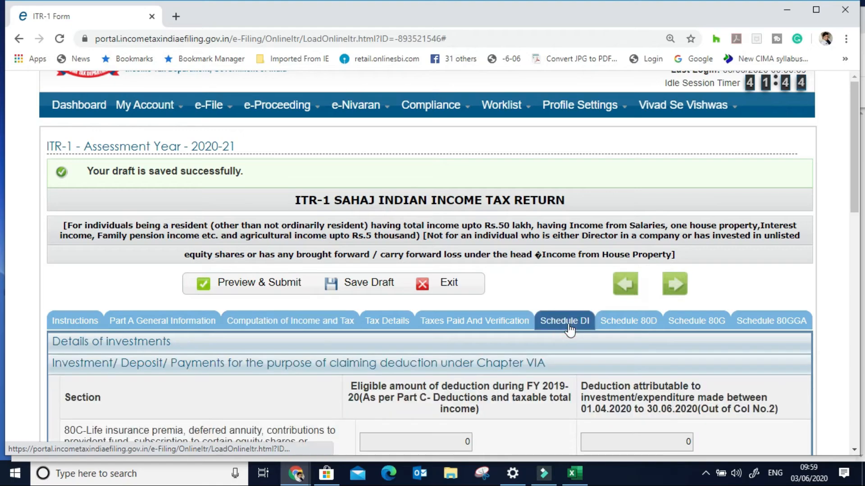
pyautogui.scroll(-5, 599, 386)
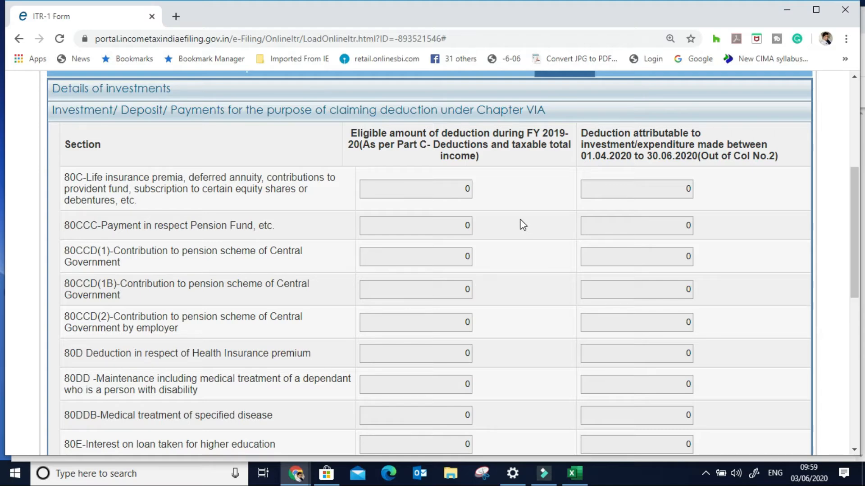
# Examine the 80C row's eligible amount and 01.04.2020 to 30.06.2020 deduction fields in Schedule DI.
pyautogui.click(465, 191)
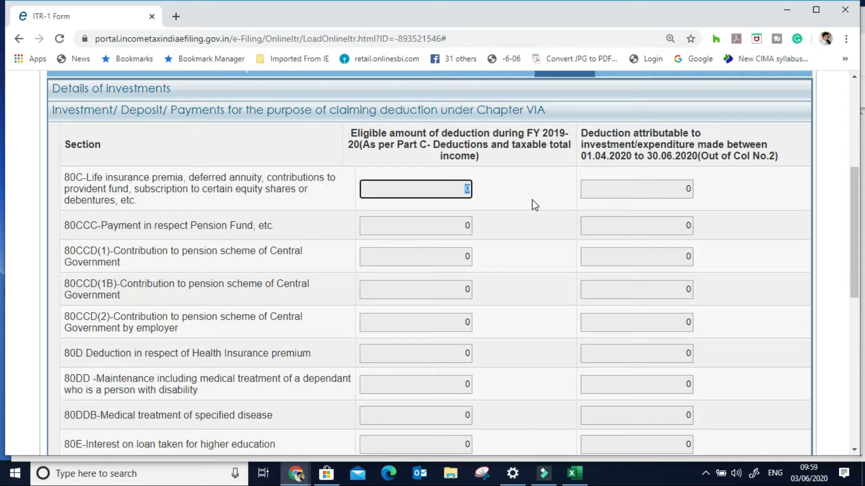
pyautogui.click(676, 189)
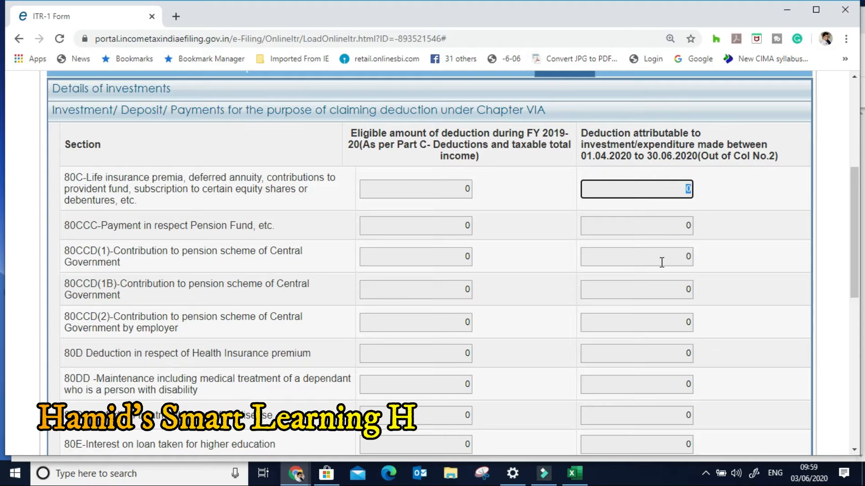
pyautogui.click(677, 190)
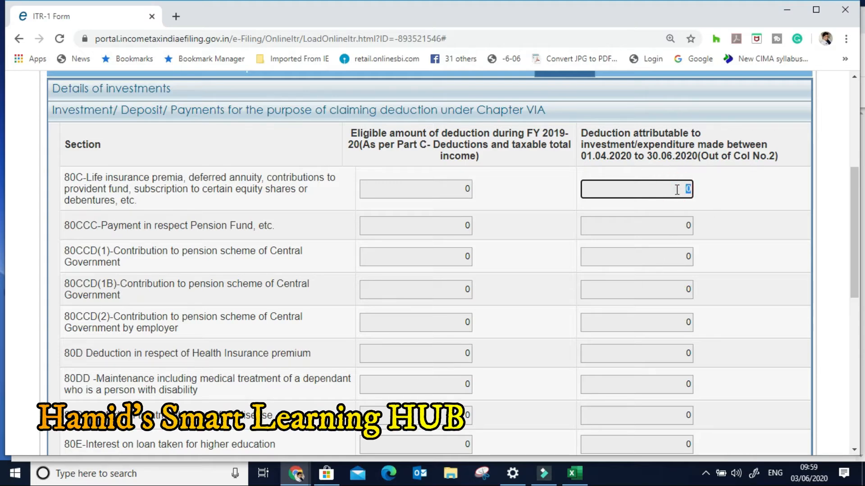
pyautogui.scroll(-4, 709, 260)
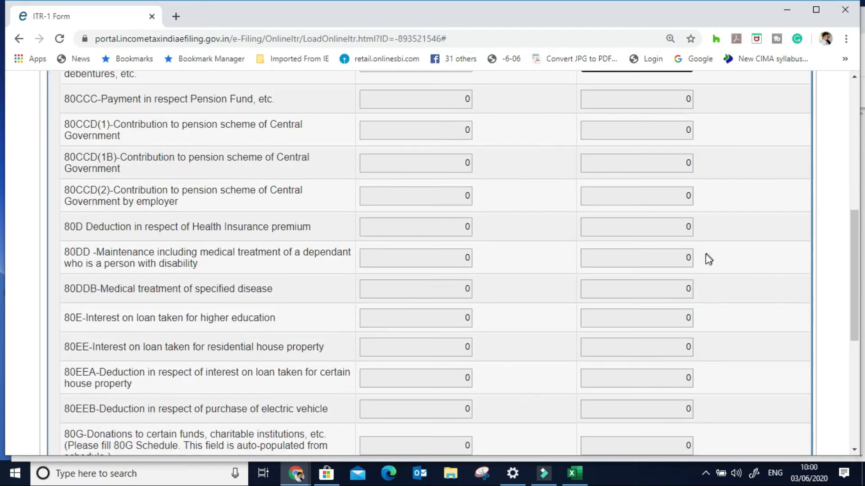
pyautogui.scroll(4, 706, 266)
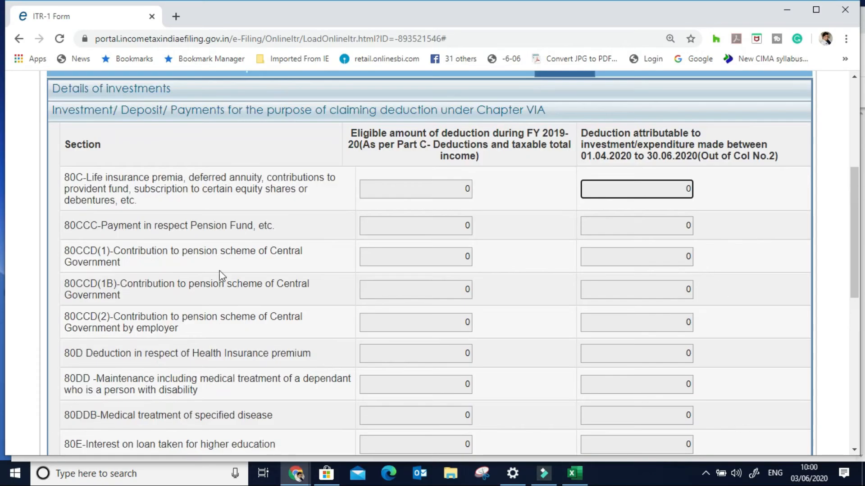
# Examine the eligible amount fields for 80CCD(2), 80D health insurance premium and 80E education loan interest in Schedule DI.
pyautogui.scroll(-1, 135, 327)
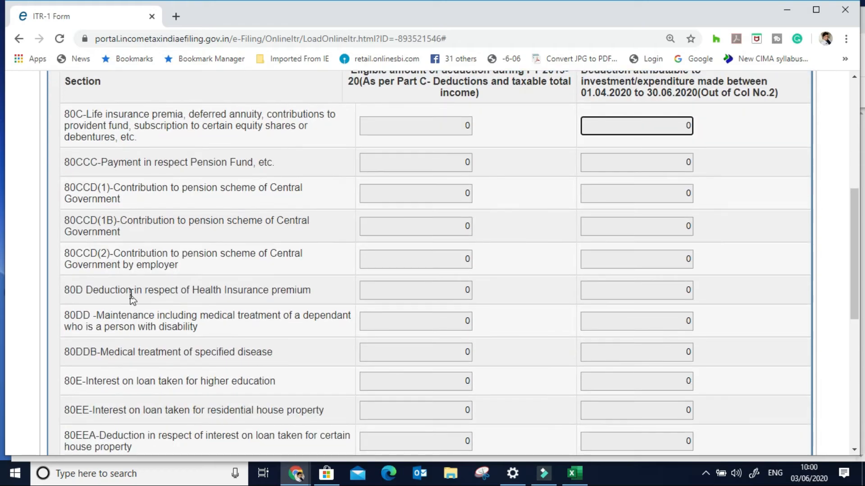
pyautogui.click(442, 255)
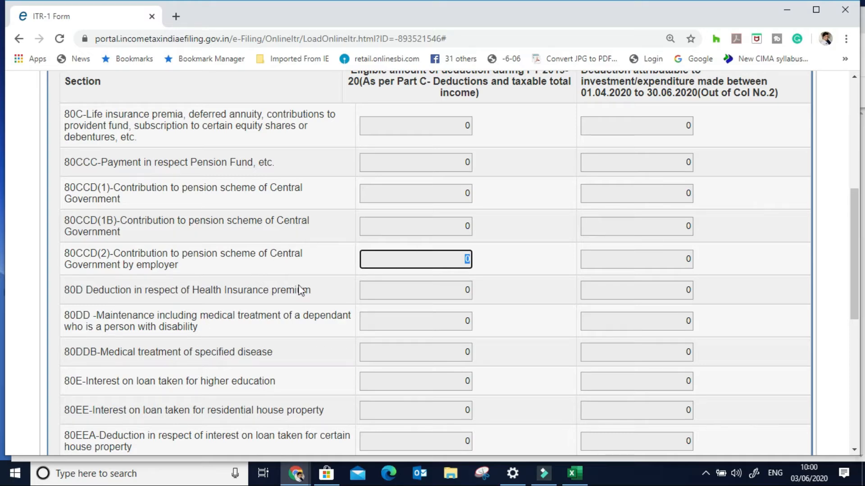
pyautogui.click(444, 295)
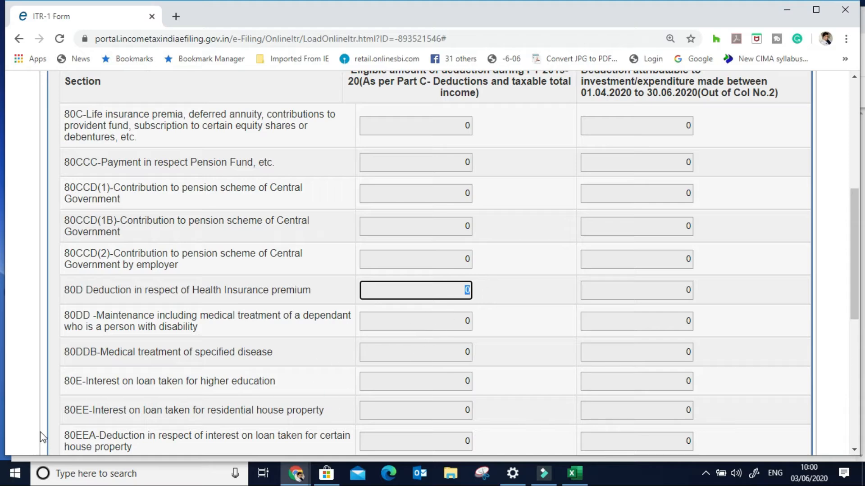
pyautogui.scroll(-3, 433, 388)
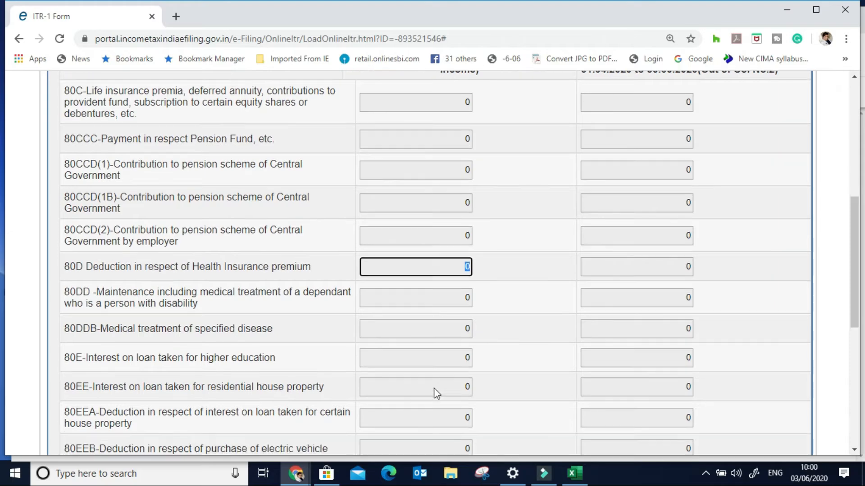
pyautogui.click(423, 255)
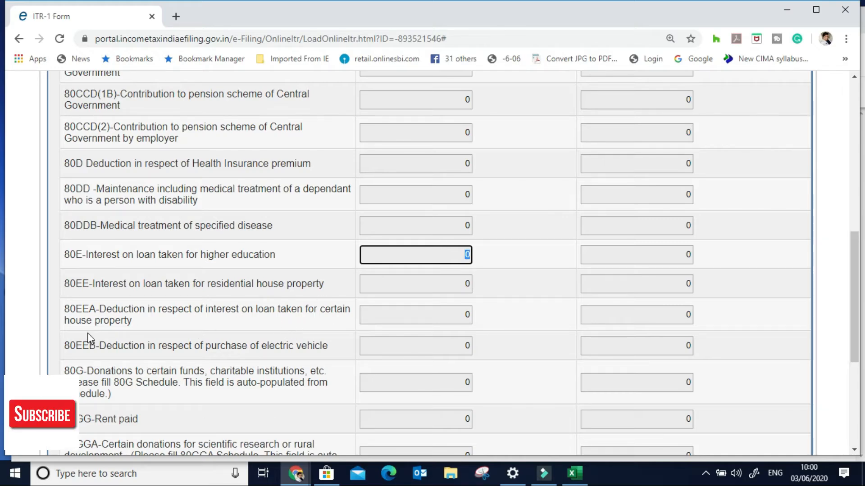
# Examine the 80G donations row in Schedule DI and open Schedule 80G.
pyautogui.scroll(-3, 108, 361)
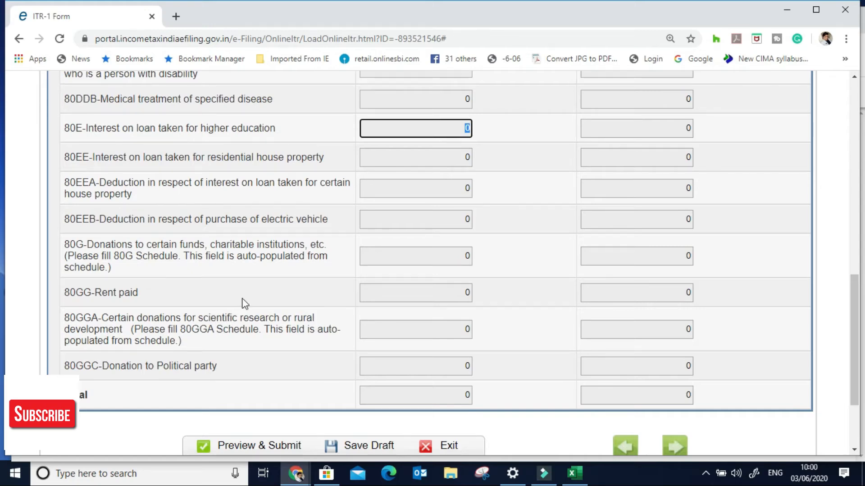
pyautogui.click(457, 255)
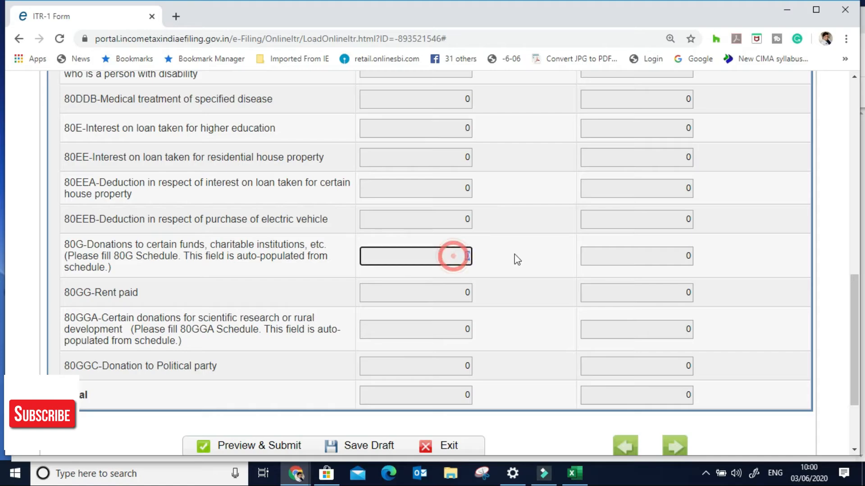
pyautogui.scroll(7, 390, 315)
pyautogui.scroll(5, 390, 314)
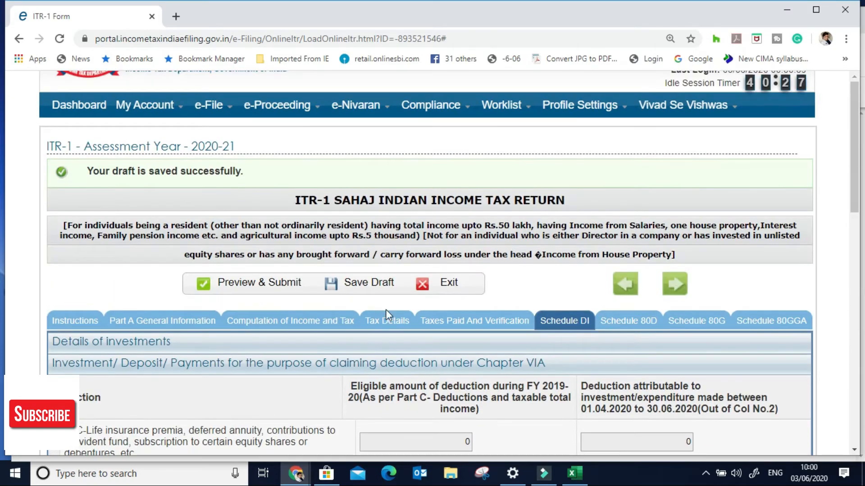
pyautogui.click(697, 321)
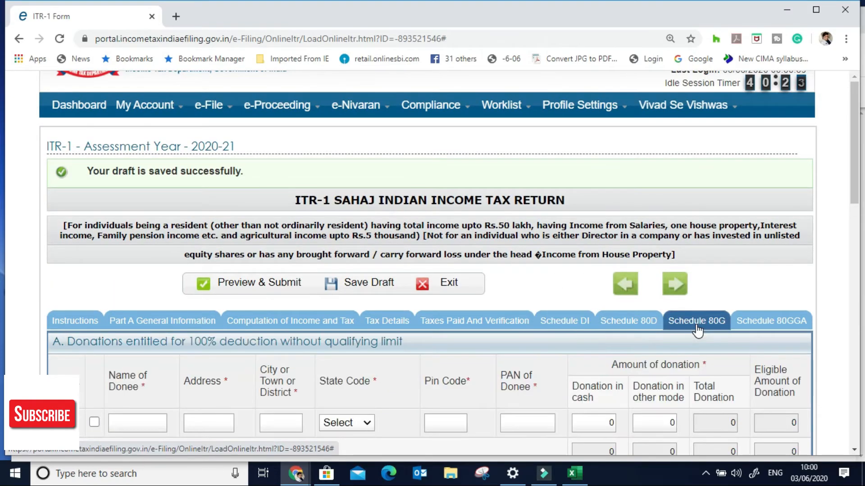
# Examine the donee name, address and PAN fields in table A and donation categories B and C of Schedule 80G.
pyautogui.scroll(-4, 331, 369)
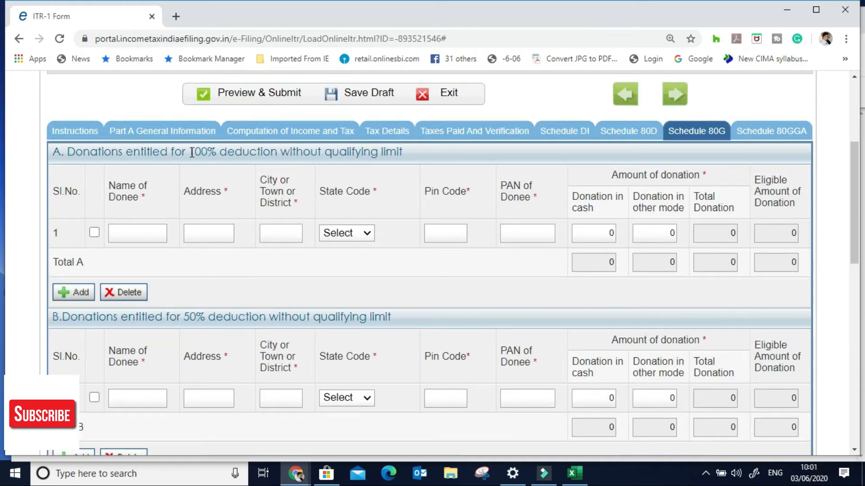
pyautogui.click(131, 236)
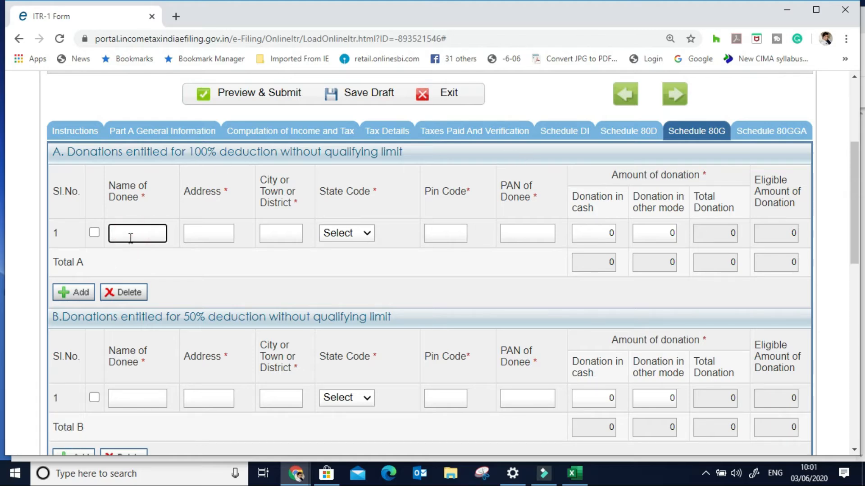
pyautogui.click(209, 233)
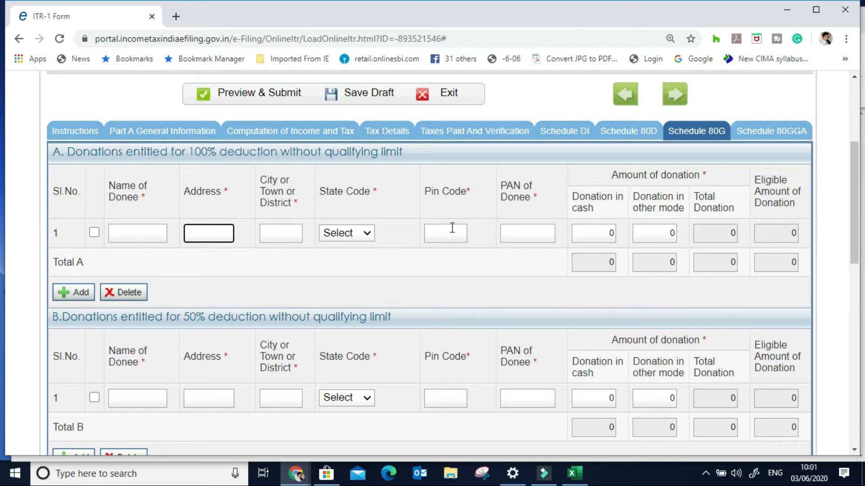
pyautogui.click(520, 233)
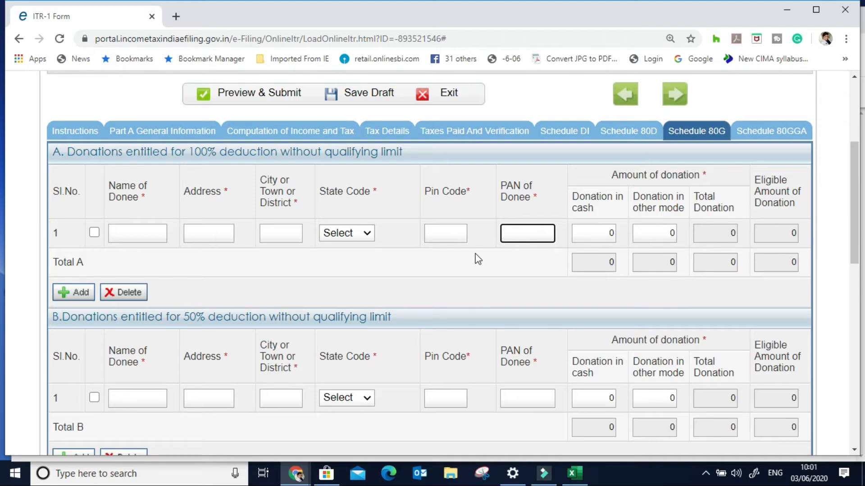
pyautogui.scroll(-3, 140, 222)
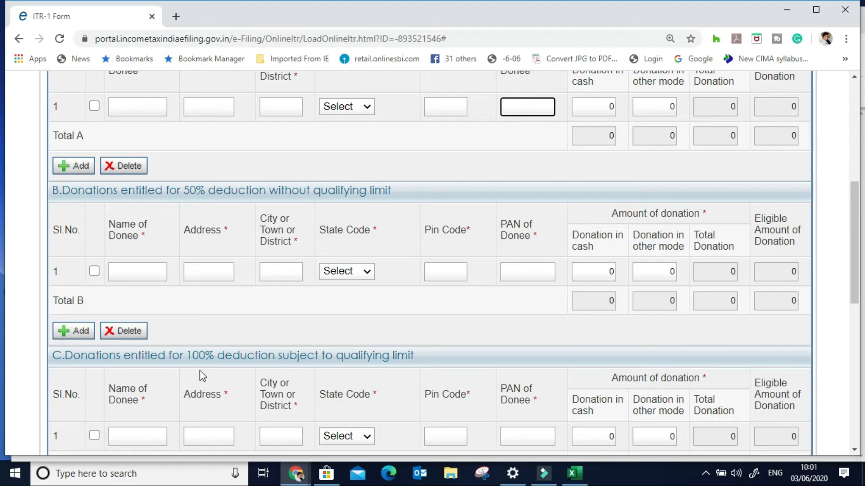
pyautogui.scroll(-1, 293, 353)
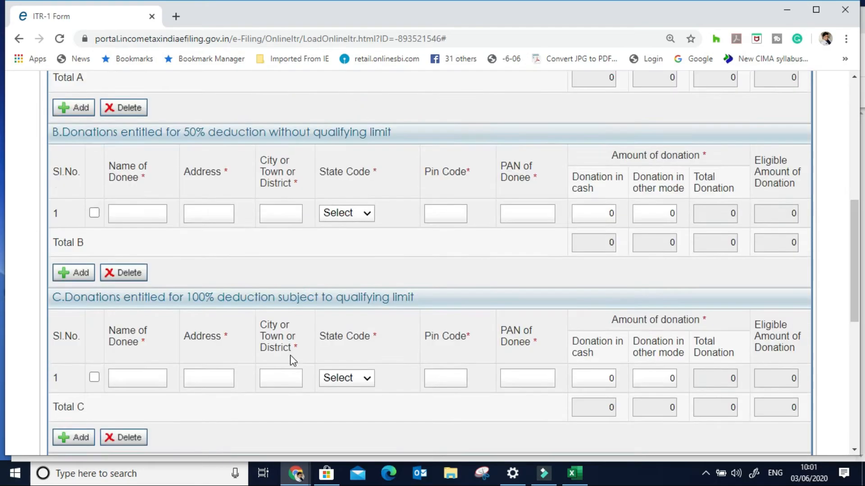
# Open Computation of Income and Tax and review the Part C deduction rows referring to Schedules 80D and 80G.
pyautogui.scroll(6, 290, 355)
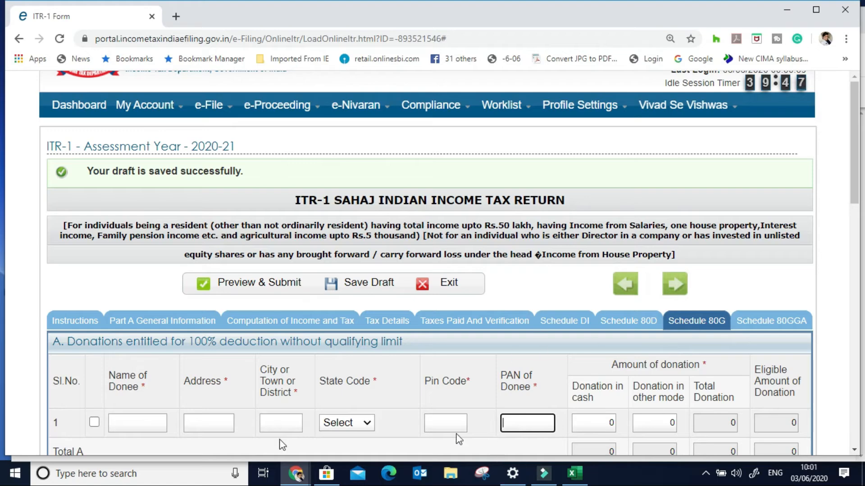
pyautogui.click(319, 327)
pyautogui.scroll(-20, 319, 329)
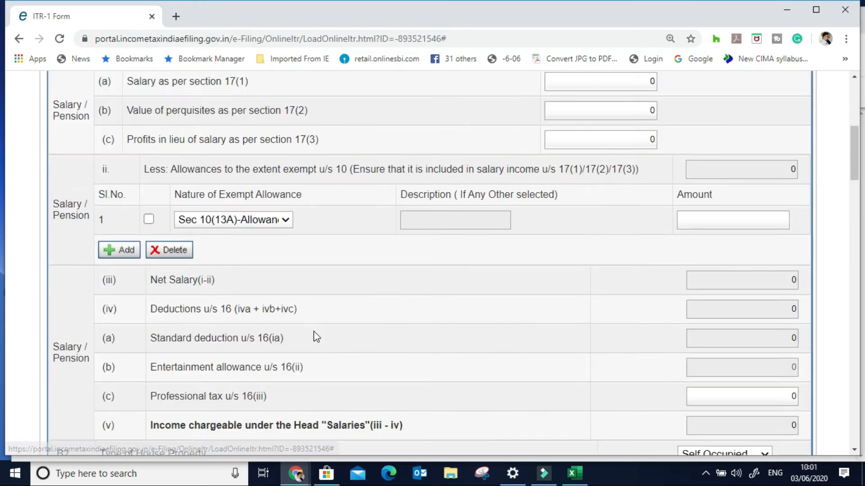
pyautogui.scroll(-4, 199, 369)
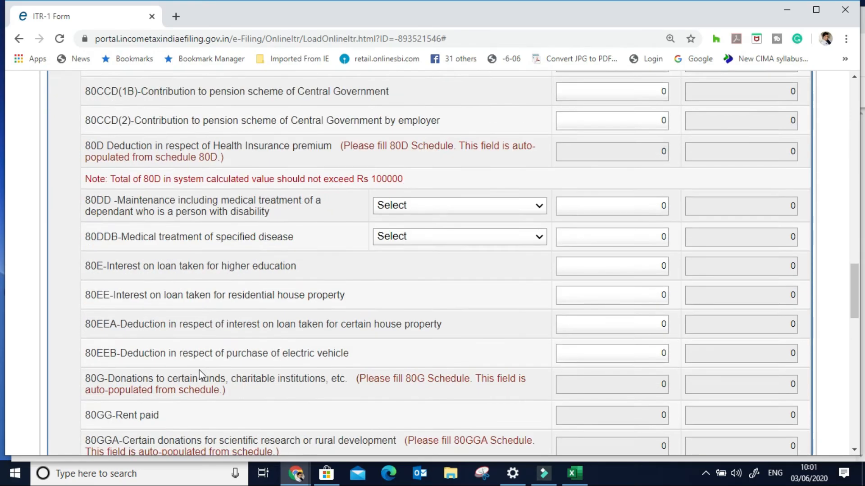
# Open Schedule 80D and examine the answer options for a senior citizen among self or family, leaving the question unanswered.
pyautogui.scroll(10, 379, 331)
pyautogui.scroll(6, 378, 333)
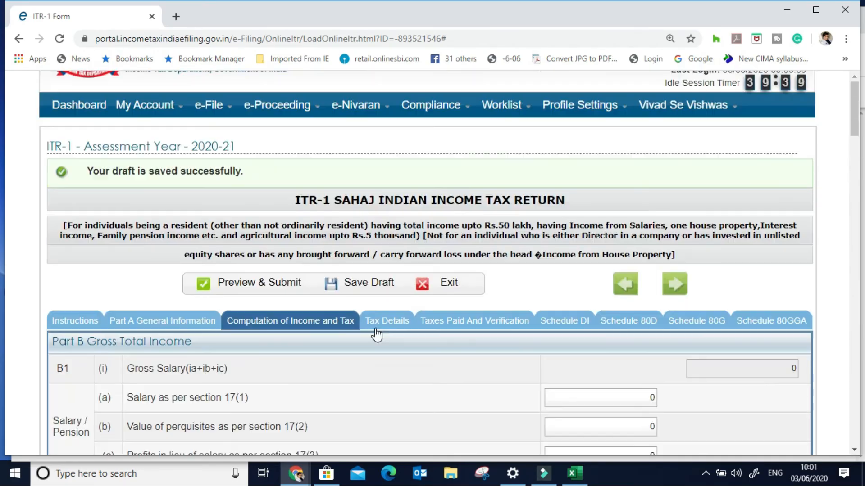
pyautogui.click(637, 323)
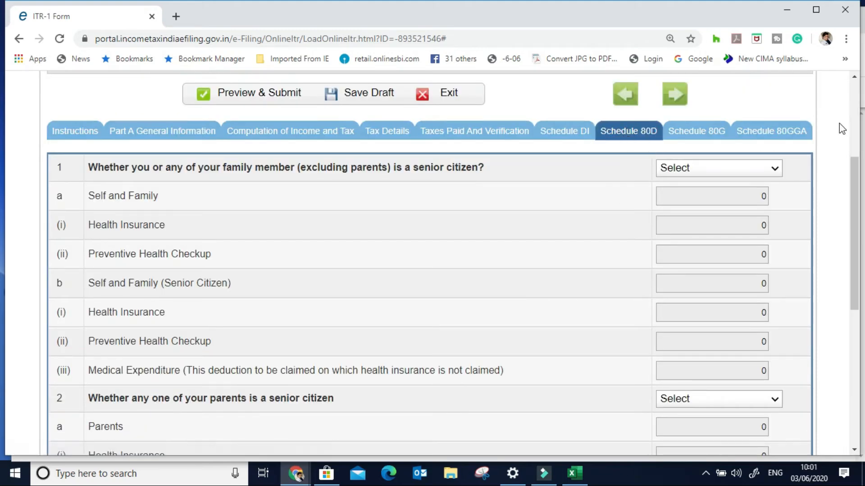
pyautogui.click(772, 170)
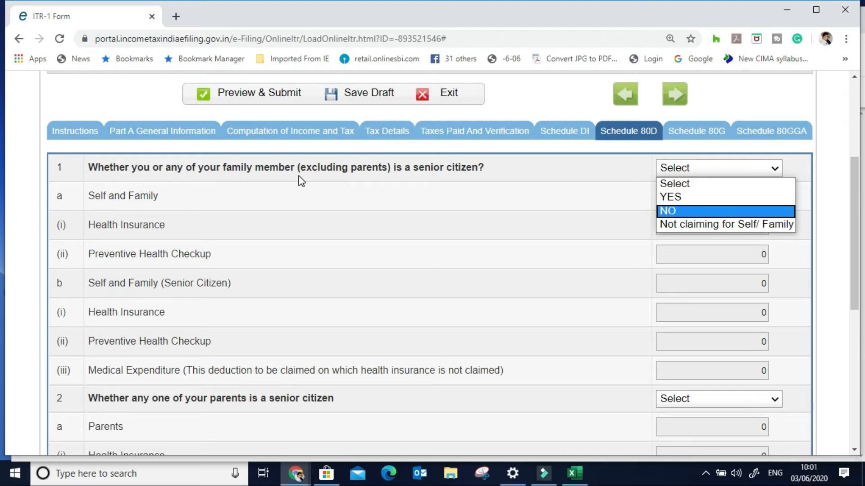
pyautogui.click(487, 178)
pyautogui.click(772, 170)
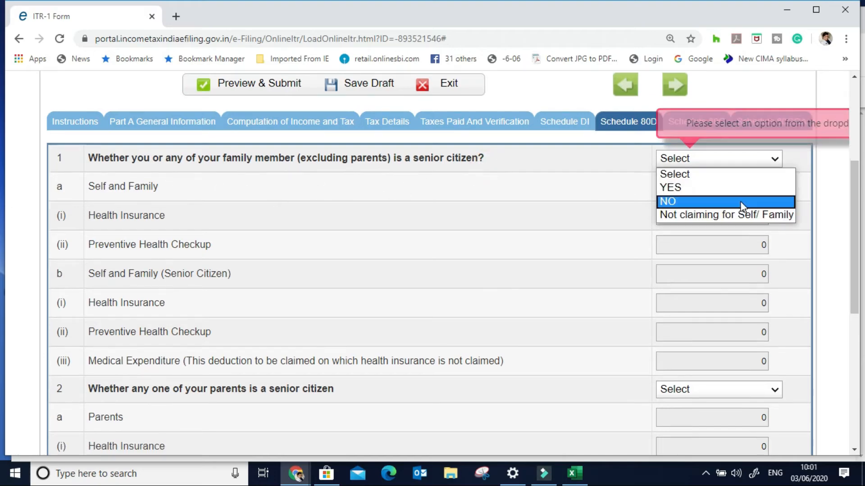
pyautogui.click(674, 162)
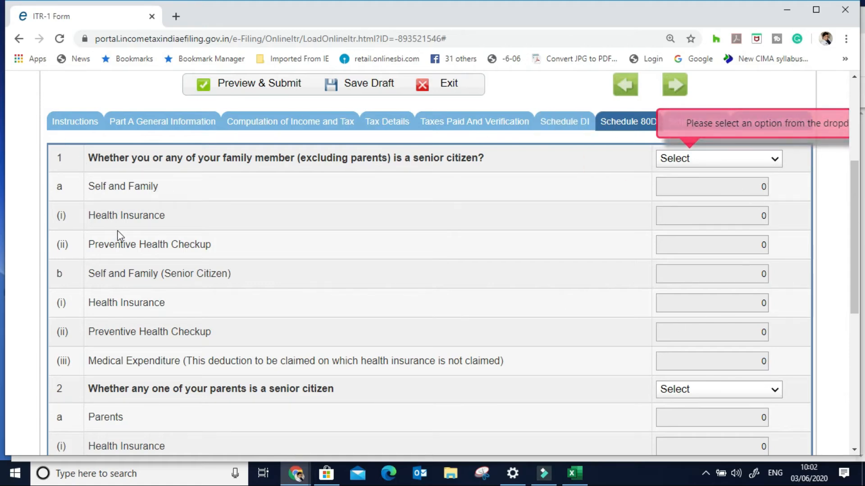
# Examine the parents' section of Schedule 80D, including the senior citizen answer options and the Parents amount field.
pyautogui.scroll(-1, 160, 327)
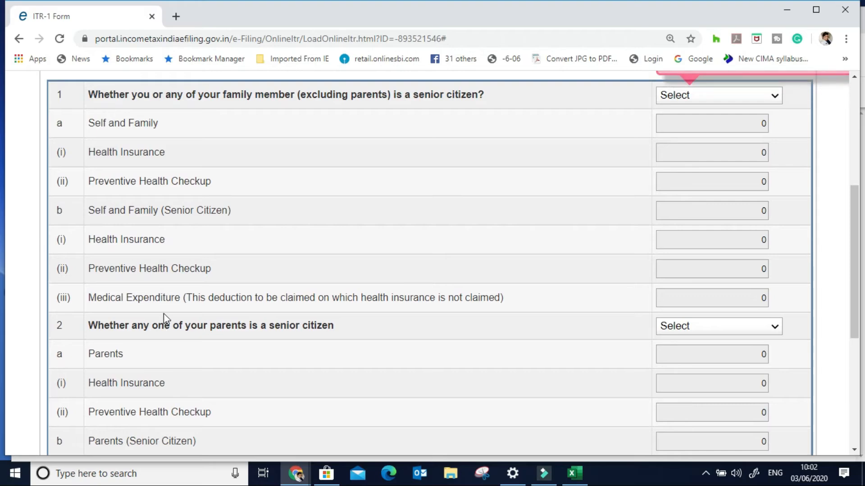
pyautogui.scroll(-2, 164, 310)
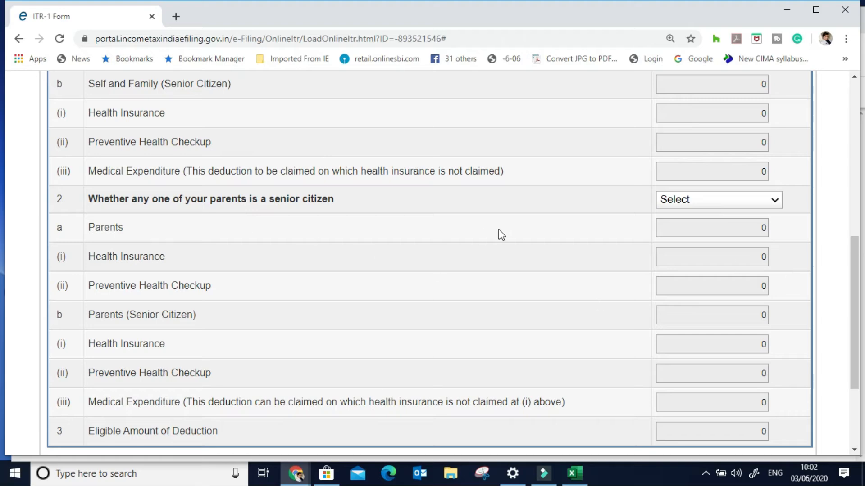
pyautogui.click(771, 203)
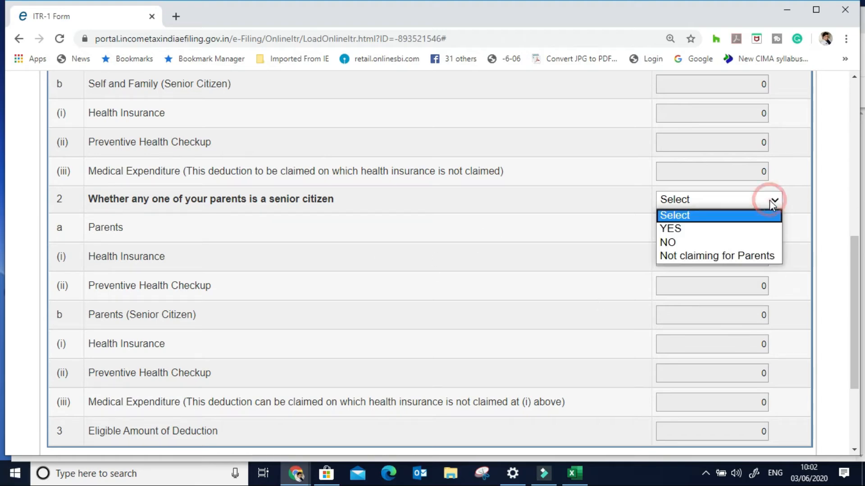
pyautogui.click(814, 207)
pyautogui.scroll(-1, 804, 206)
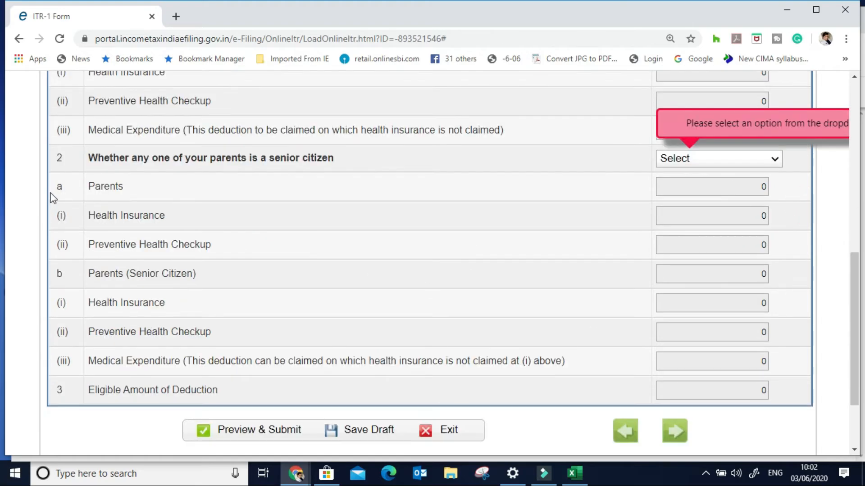
pyautogui.click(742, 189)
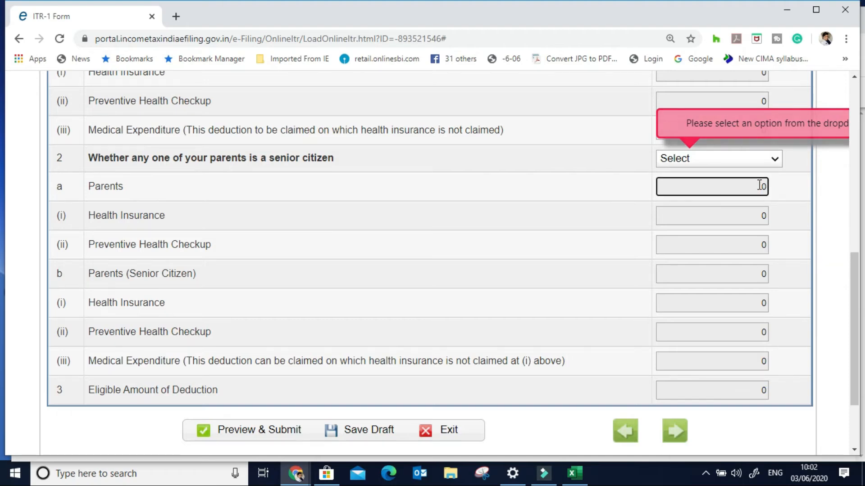
# Return to Computation of Income and Tax and review Part C from the 80C row to the system-calculated Total Deductions.
pyautogui.scroll(10, 340, 285)
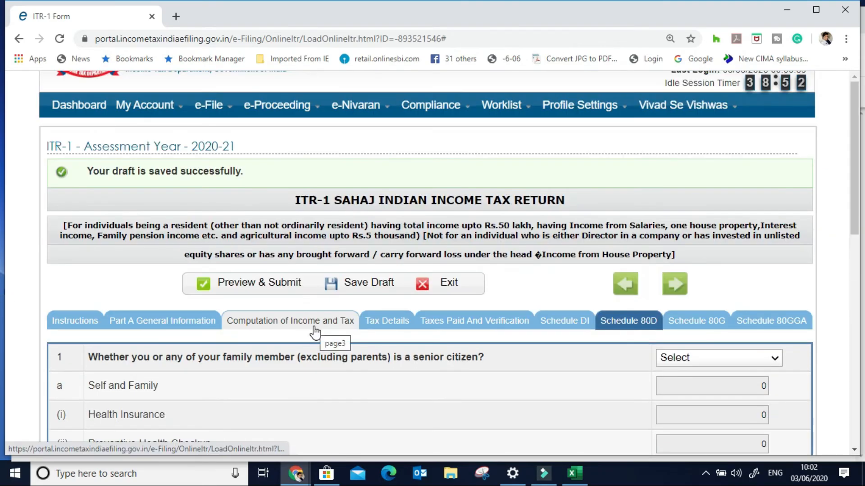
pyautogui.click(328, 323)
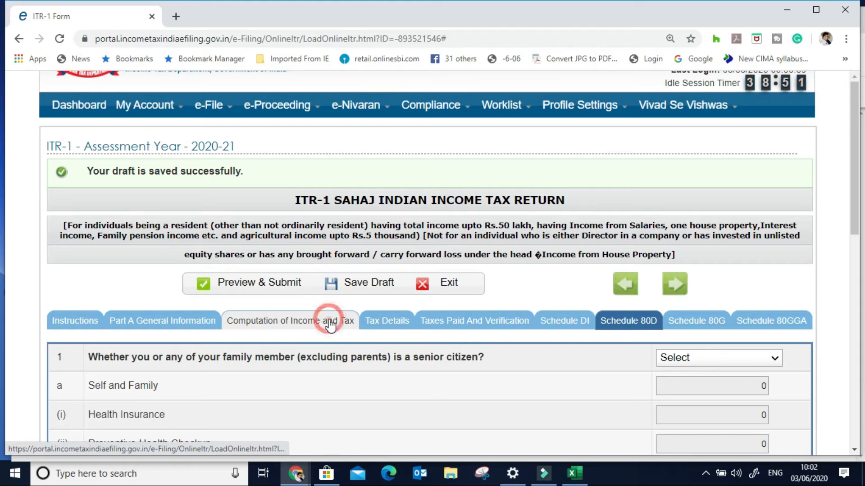
pyautogui.scroll(-20, 185, 404)
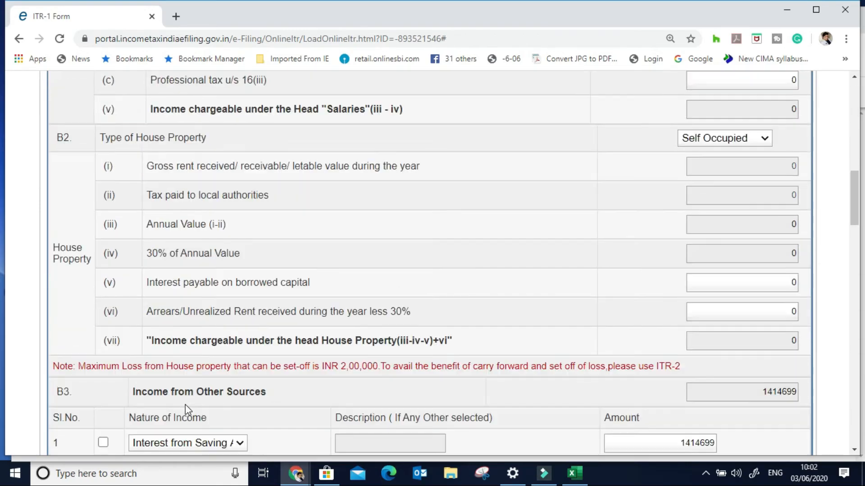
pyautogui.scroll(-7, 185, 404)
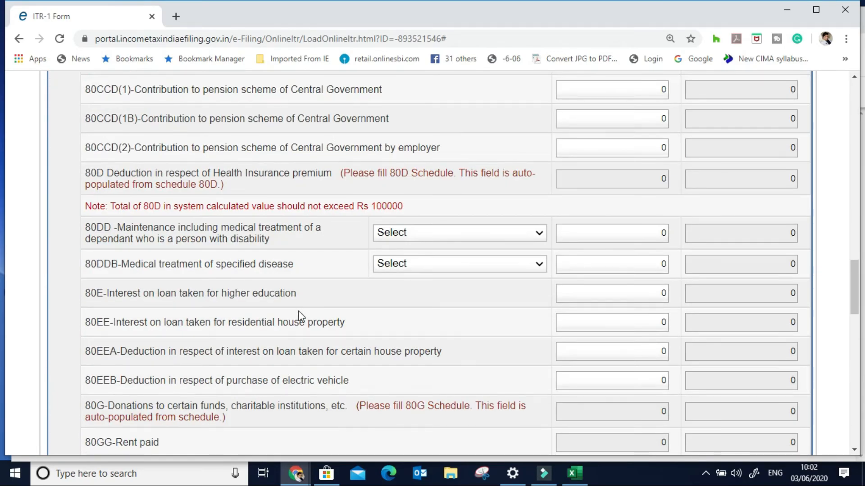
pyautogui.scroll(1, 282, 322)
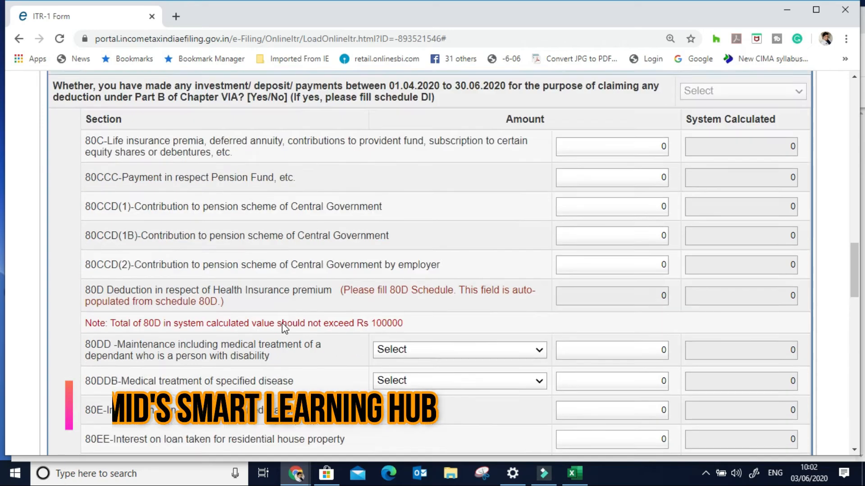
pyautogui.scroll(-12, 614, 340)
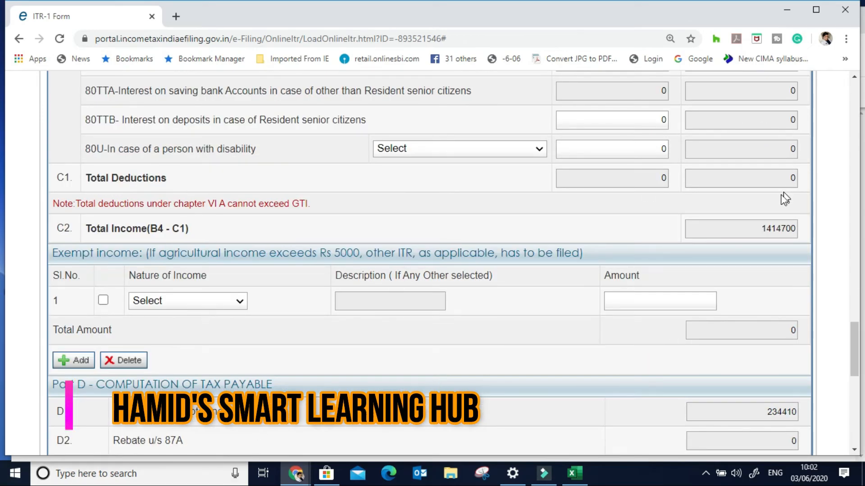
pyautogui.click(765, 173)
pyautogui.doubleClick(783, 171)
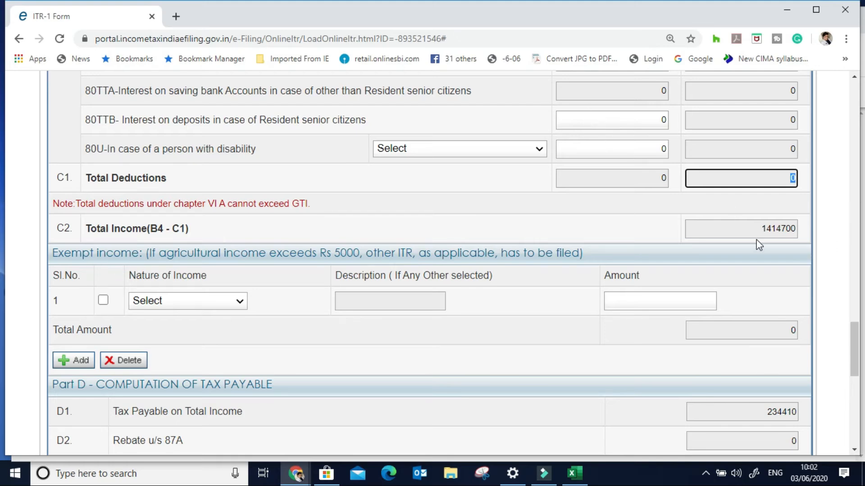
# Examine the Exempt income table and its Nature of Income choices without selecting one.
pyautogui.scroll(-1, 698, 293)
pyautogui.scroll(-2, 698, 294)
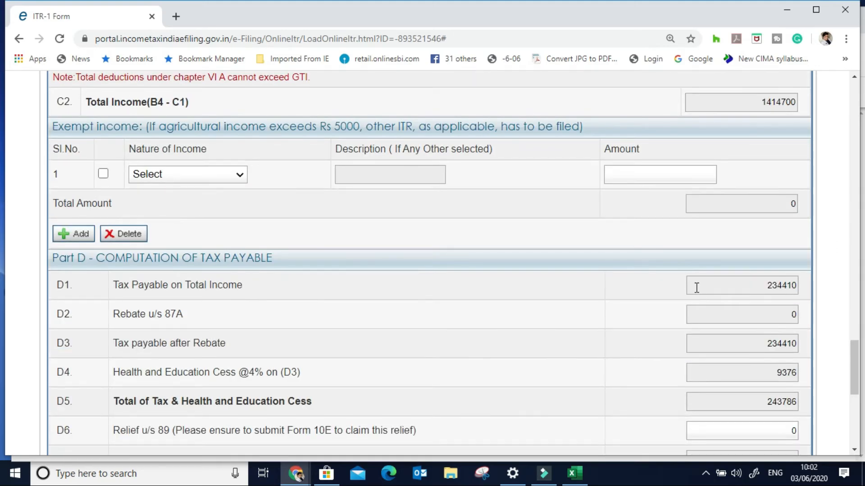
pyautogui.click(239, 175)
pyautogui.click(242, 177)
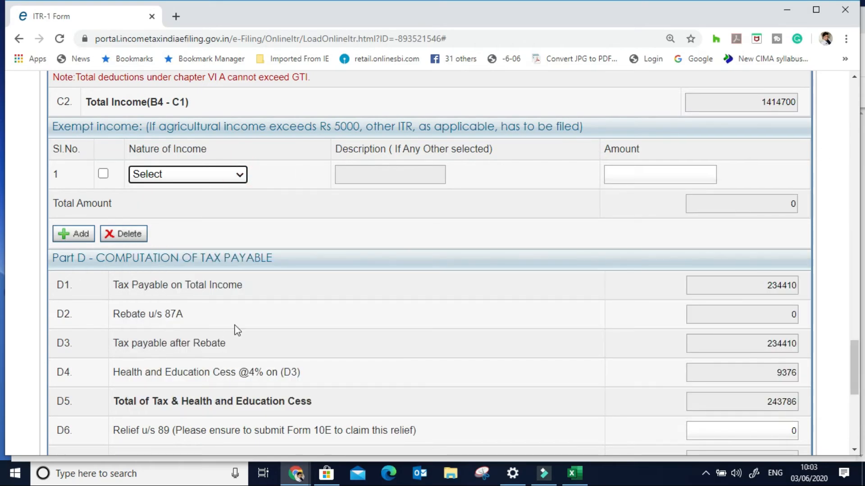
# Review the Part D computation of tax payable, including the Rebate u/s 87A field, cess and Balance Tax After Relief.
pyautogui.scroll(-1, 264, 305)
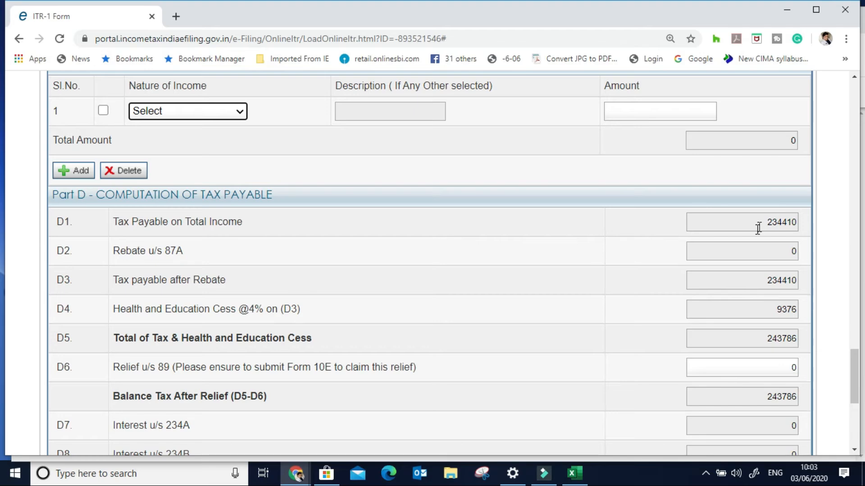
pyautogui.click(169, 251)
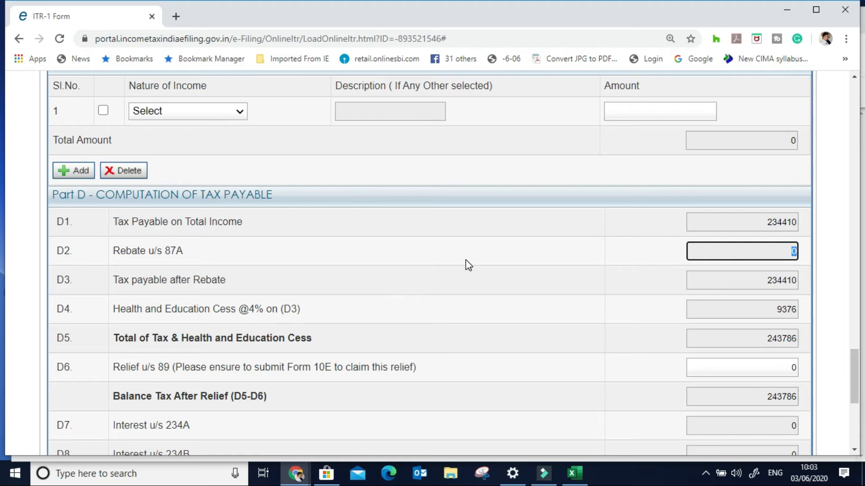
pyautogui.scroll(-1, 606, 286)
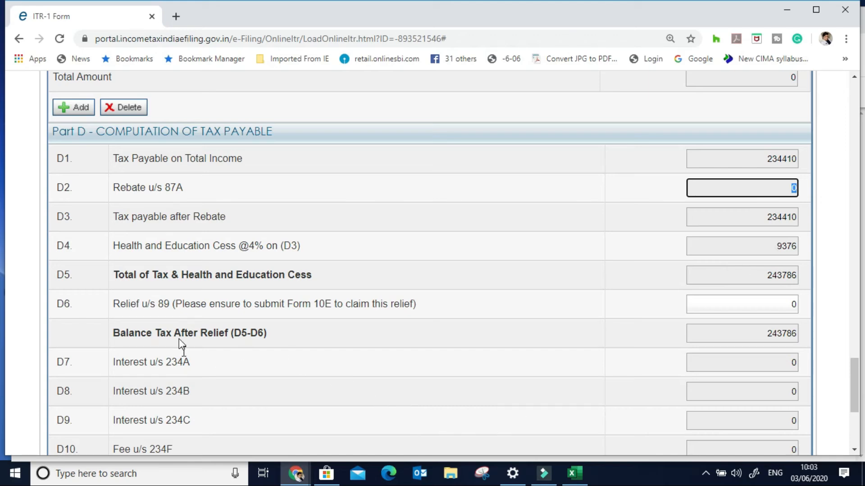
# Check Part D down to the D11 Total Tax, Fee and Interest row, save the draft and proceed to Tax Details.
pyautogui.scroll(-2, 752, 349)
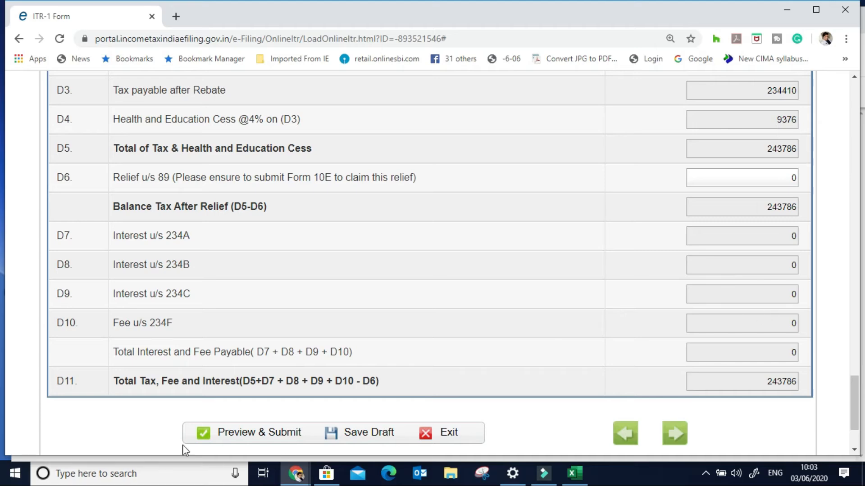
pyautogui.click(754, 383)
pyautogui.click(366, 433)
pyautogui.click(671, 434)
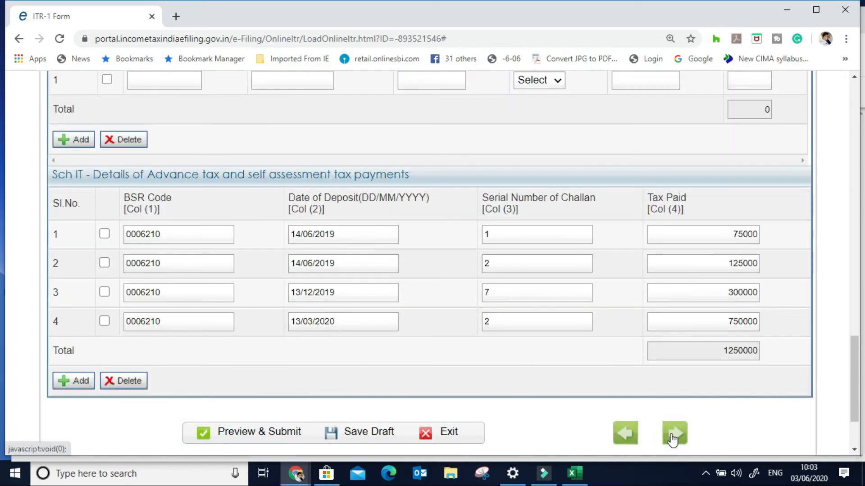
# Examine the Tax Details schedules, from TDS on salary and other income through TDS 3 and TCS to the Sch IT advance tax payments.
pyautogui.scroll(18, 605, 428)
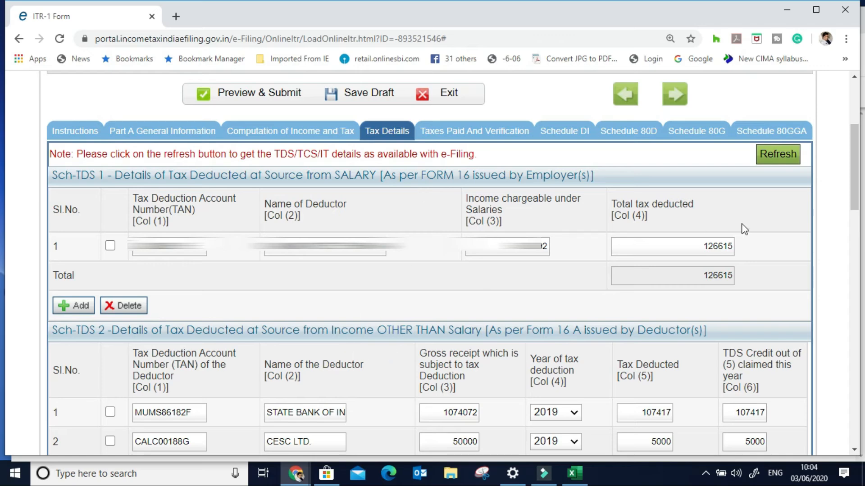
pyautogui.scroll(-3, 608, 261)
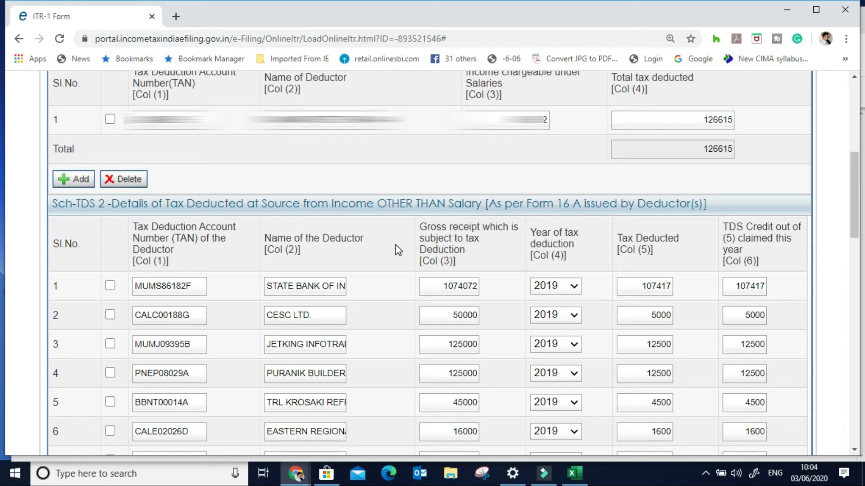
pyautogui.scroll(-1, 393, 256)
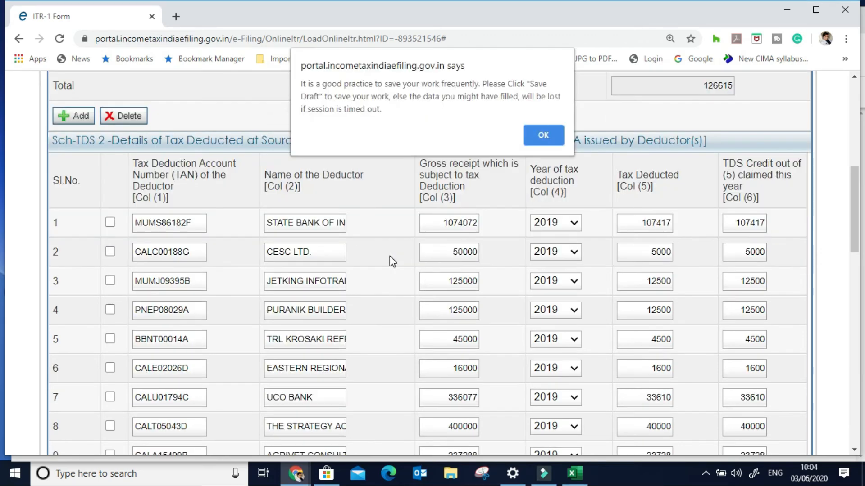
pyautogui.click(542, 135)
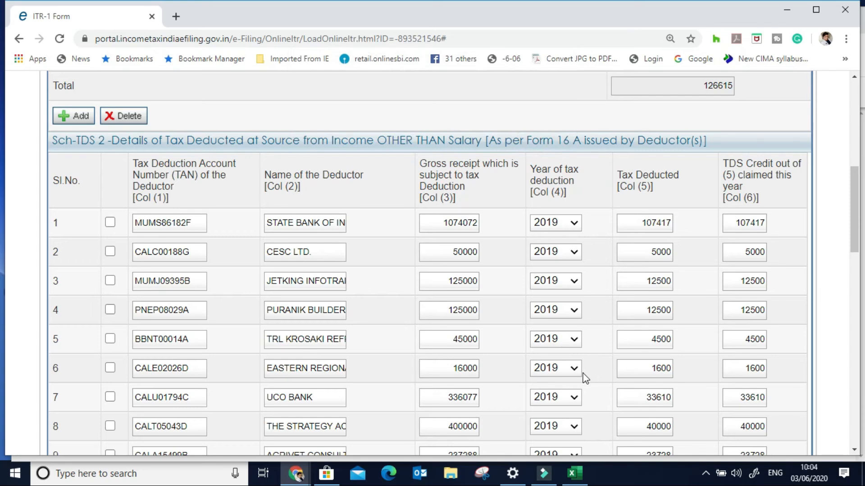
pyautogui.scroll(-5, 701, 226)
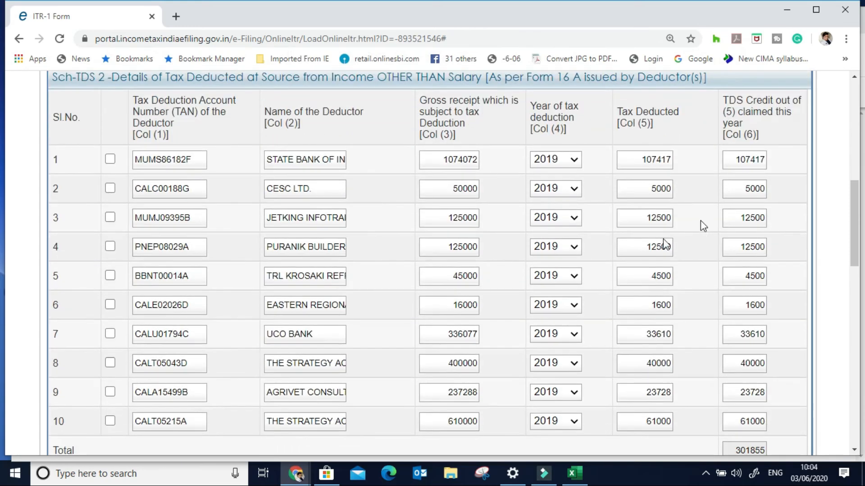
pyautogui.scroll(-4, 693, 297)
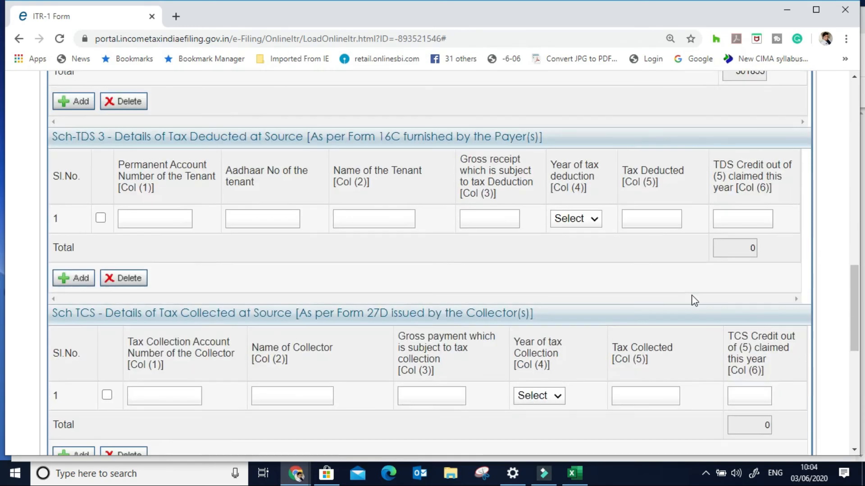
pyautogui.scroll(-1, 703, 272)
pyautogui.scroll(-4, 704, 271)
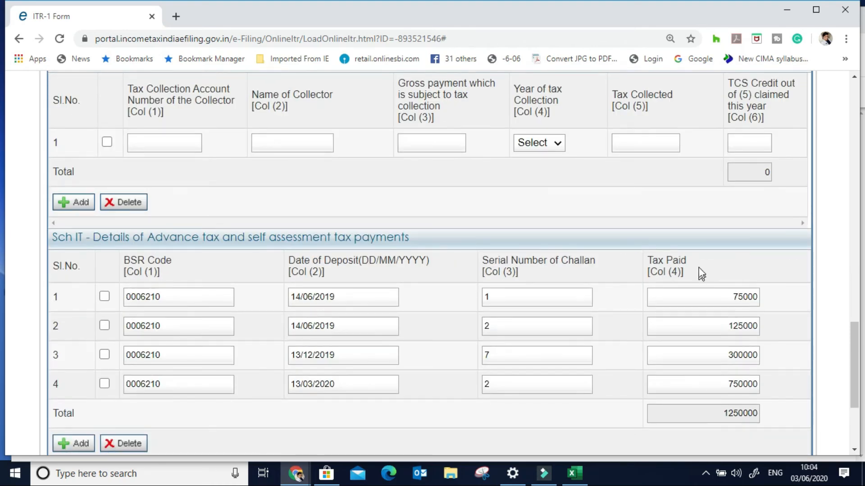
pyautogui.scroll(-2, 707, 252)
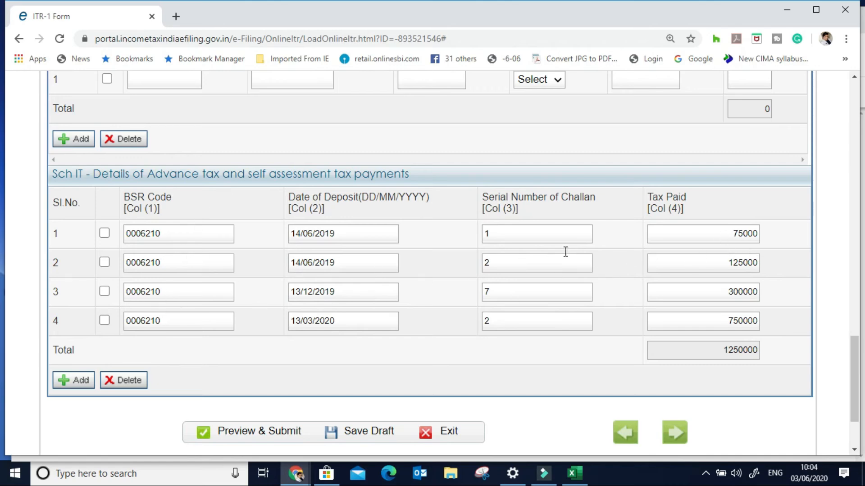
pyautogui.click(163, 238)
# Save the draft and open Taxes Paid And Verification at the Amount Payable and Refund rows.
pyautogui.scroll(-2, 760, 261)
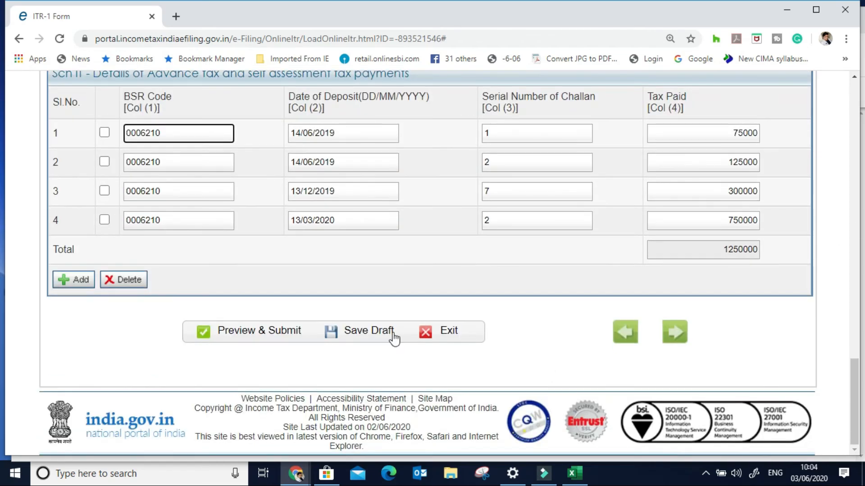
pyautogui.click(364, 333)
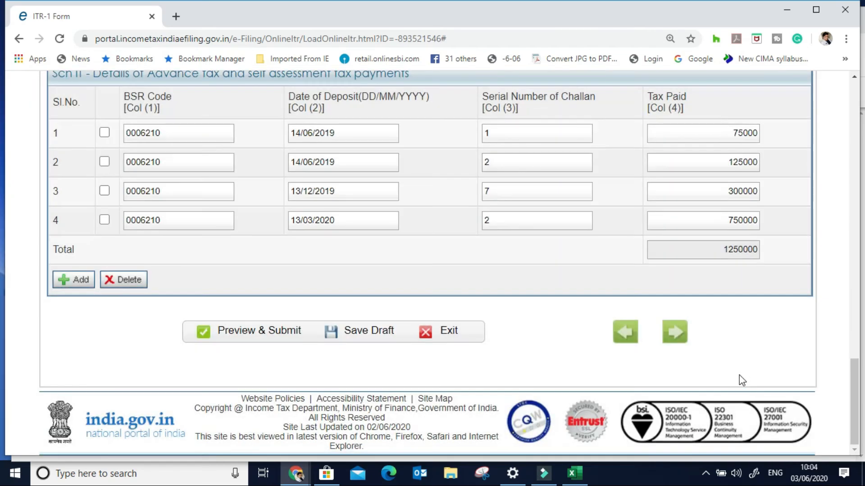
pyautogui.click(679, 335)
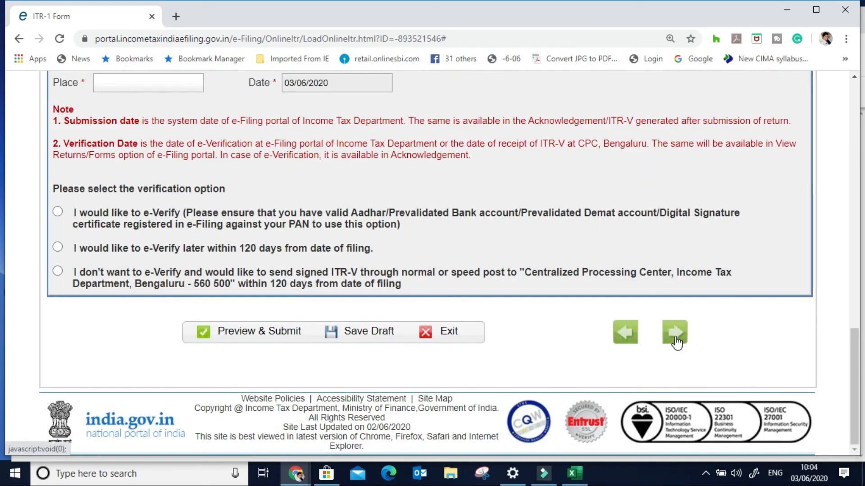
pyautogui.scroll(-4, 673, 340)
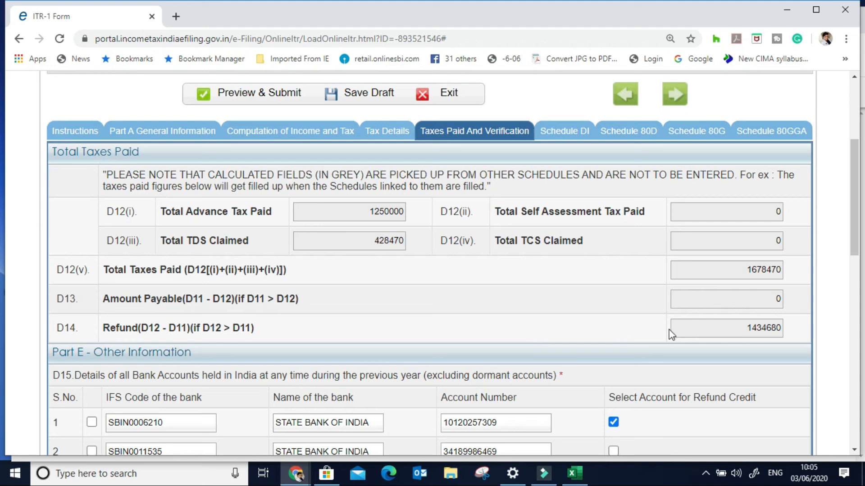
pyautogui.click(756, 303)
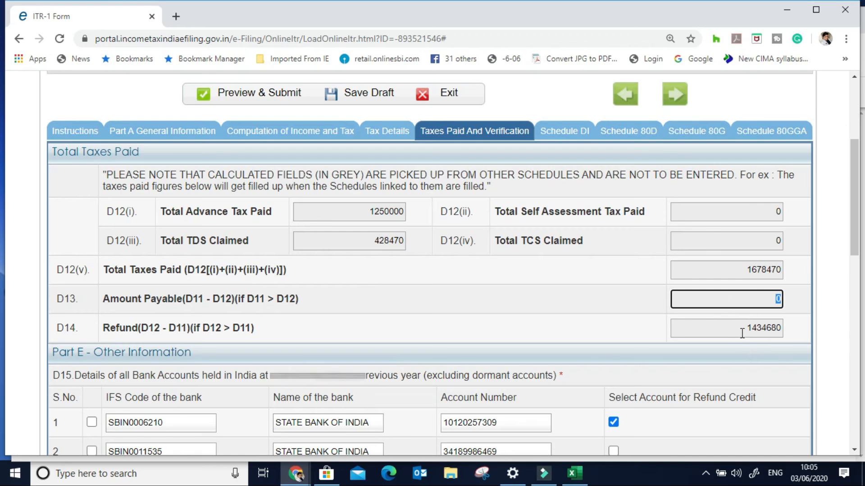
# Try the second State Bank of India account for refund credit, and clear the refund selection on both State Bank accounts.
pyautogui.scroll(-5, 742, 333)
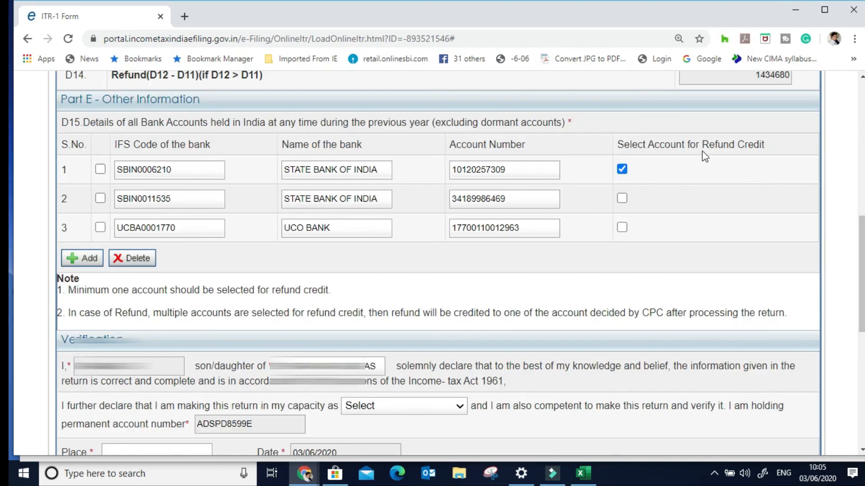
pyautogui.click(621, 198)
pyautogui.click(621, 169)
pyautogui.click(621, 198)
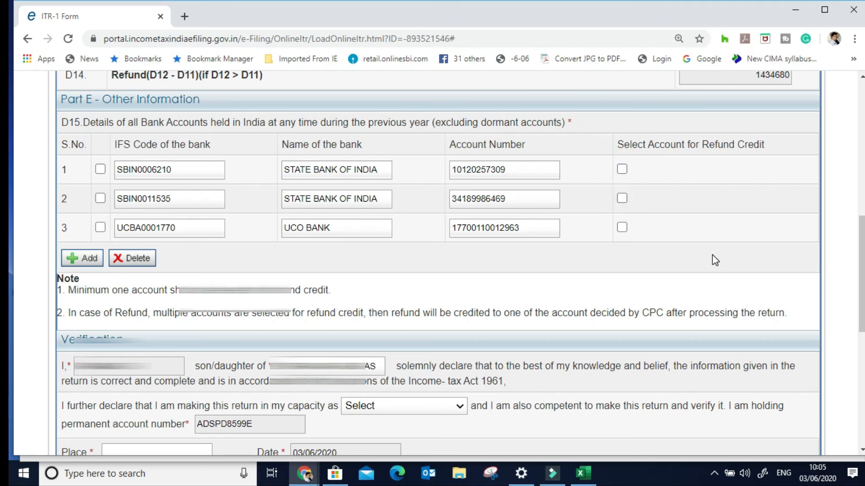
# Set the declaration capacity to Self in the Verification section and activate the empty Place field.
pyautogui.scroll(-3, 712, 256)
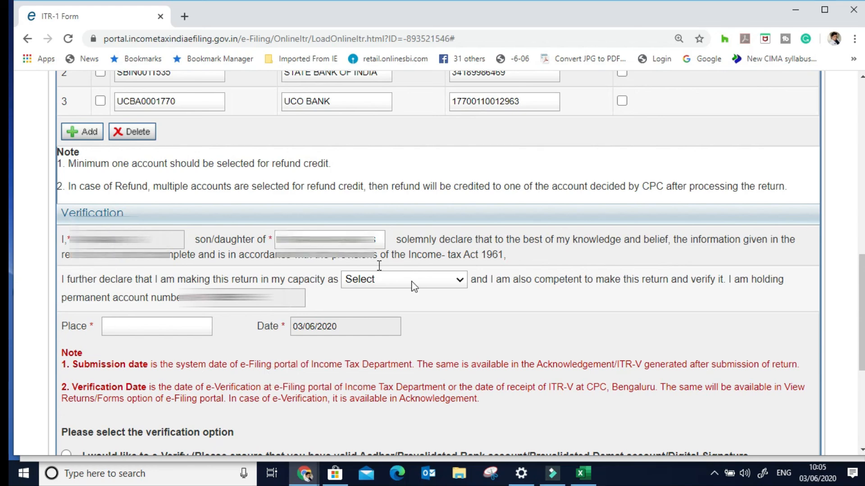
pyautogui.click(456, 285)
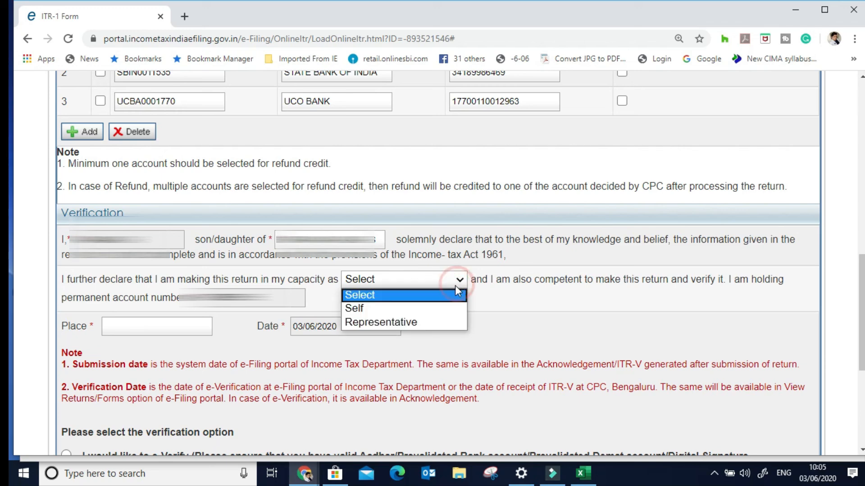
pyautogui.click(411, 308)
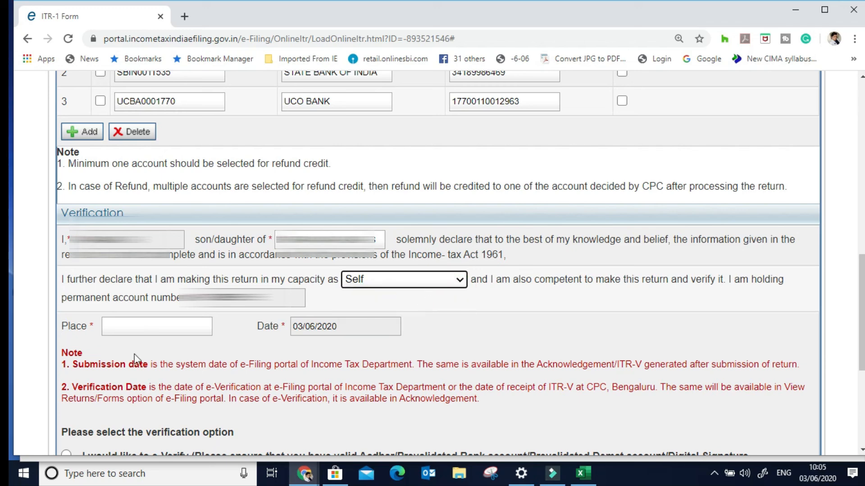
pyautogui.click(160, 329)
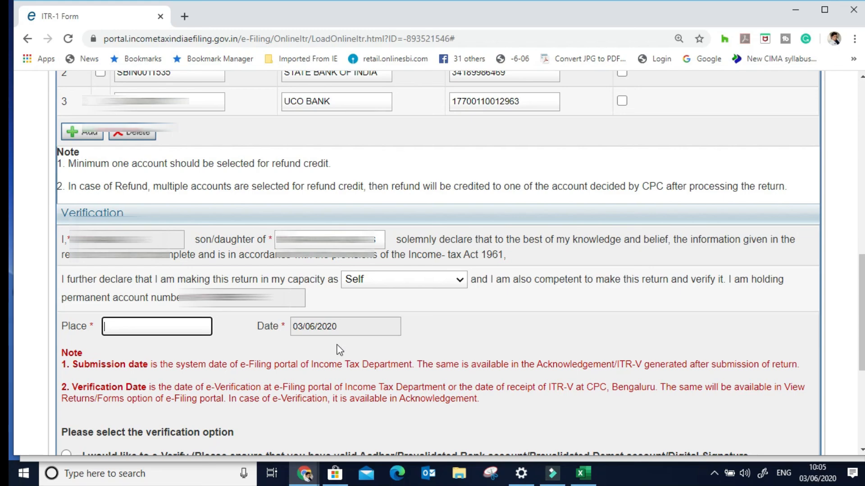
# Review the verification choices and select 'I would like to e-Verify' as the return's verification option.
pyautogui.scroll(-2, 360, 331)
pyautogui.scroll(-2, 362, 334)
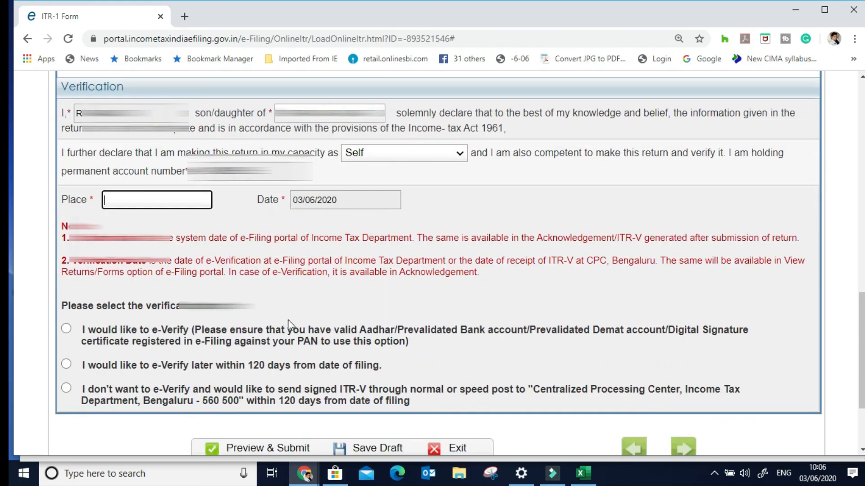
pyautogui.scroll(-3, 293, 319)
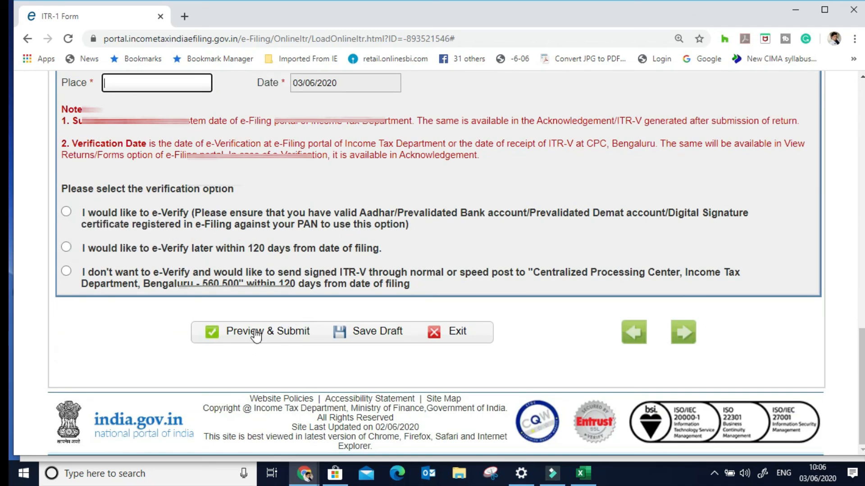
pyautogui.scroll(2, 264, 255)
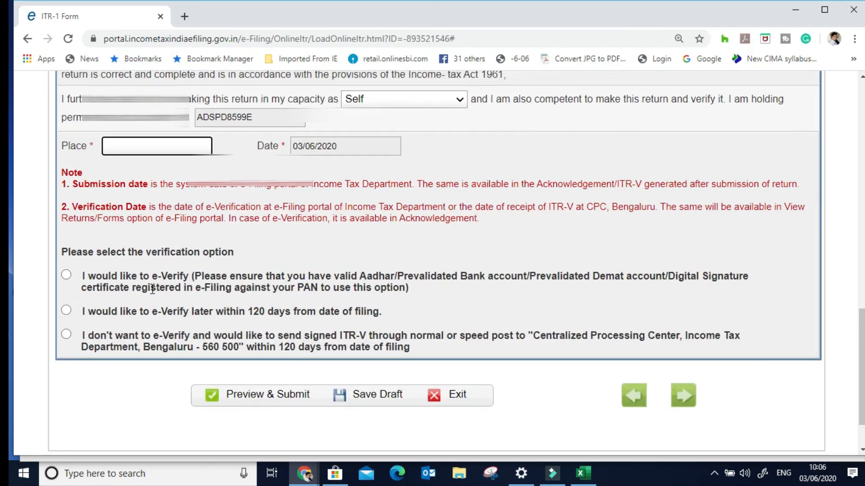
pyautogui.click(66, 275)
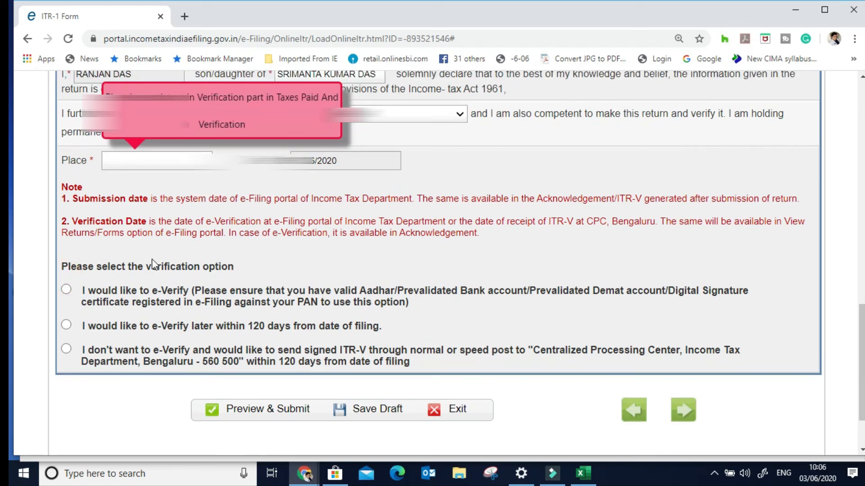
pyautogui.click(65, 289)
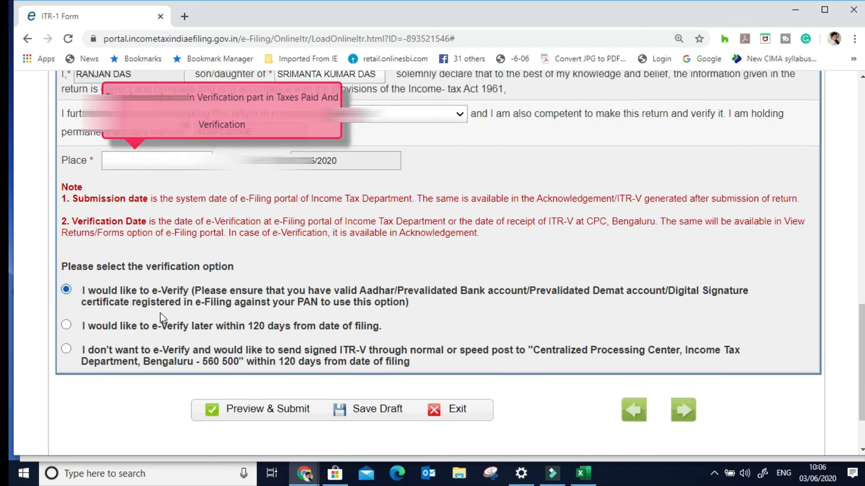